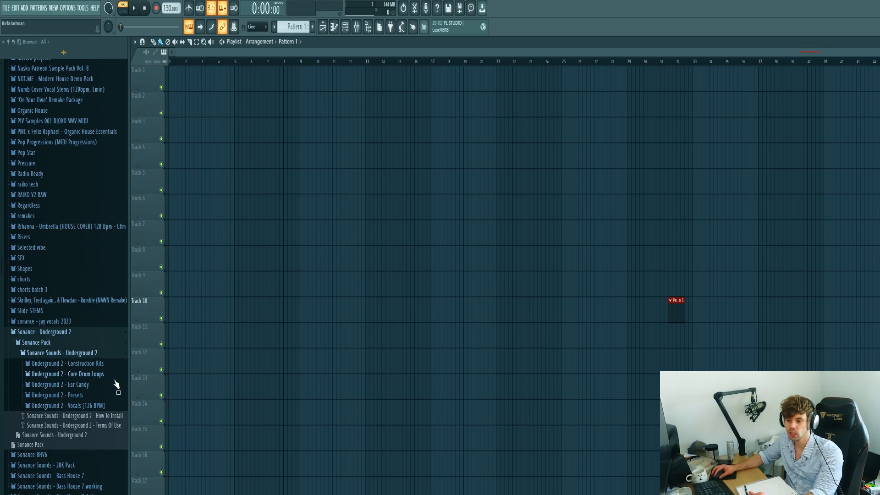
Step: Place SUTK_126_kick_loop_5 from the Underground 2 core drum loops on Track 4 at bar 17 and fit it to the 127 BPM project tempo
left_click(94, 374)
left_click(89, 426)
left_click(86, 447)
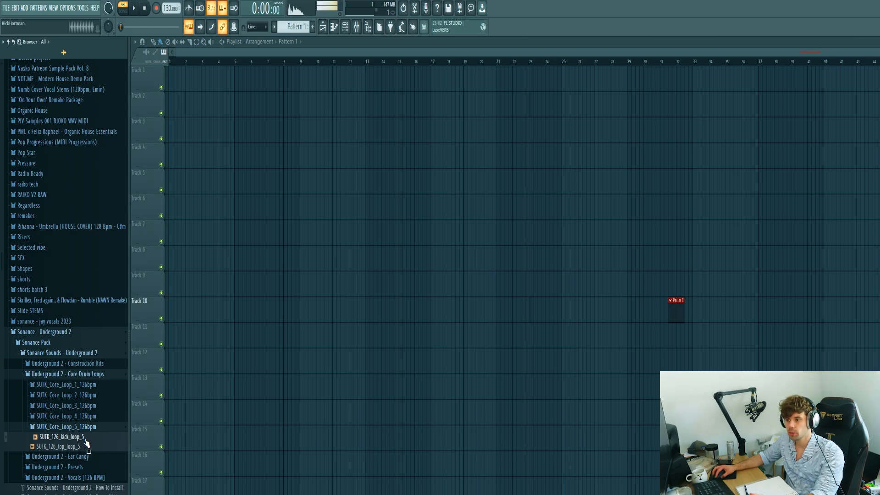
left_click_drag(87, 443, 442, 165)
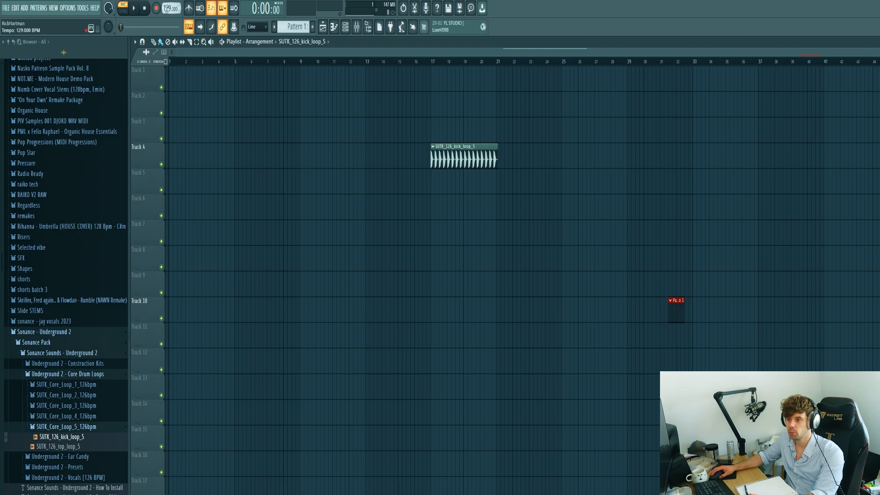
left_click(432, 147)
left_click(501, 206)
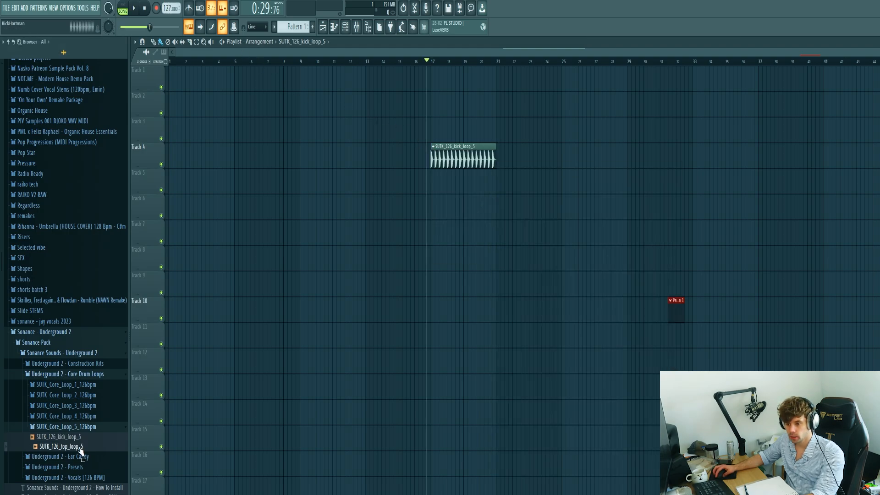
Step: Place SUTK_126_top_loop_4 on Track 5 at bar 17, fit it to tempo with the estimated 126 BPM, and play it with the kick
left_click(94, 417)
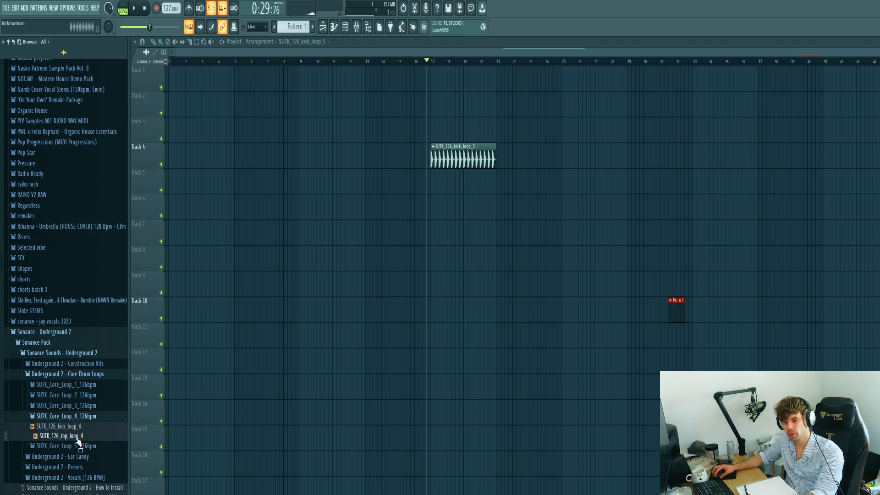
left_click_drag(78, 441, 430, 178)
right_click(433, 175)
left_click(497, 233)
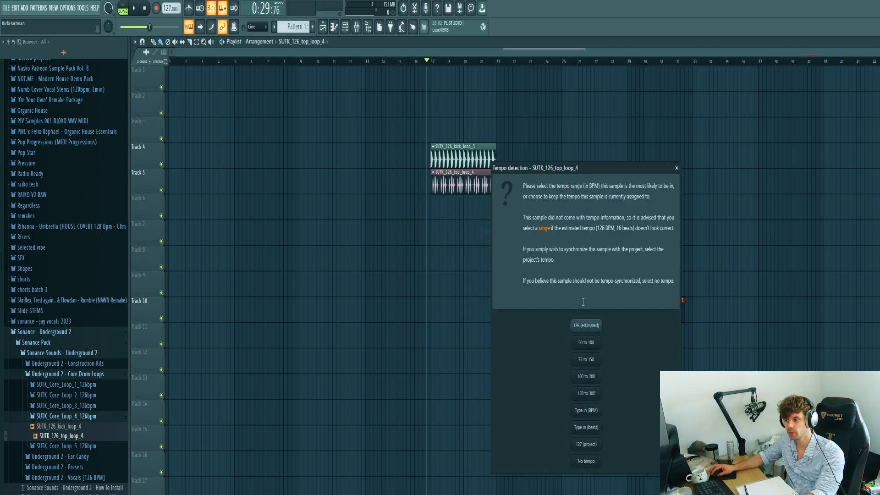
left_click(585, 325)
scroll(627, 283, "up", 5)
key("space")
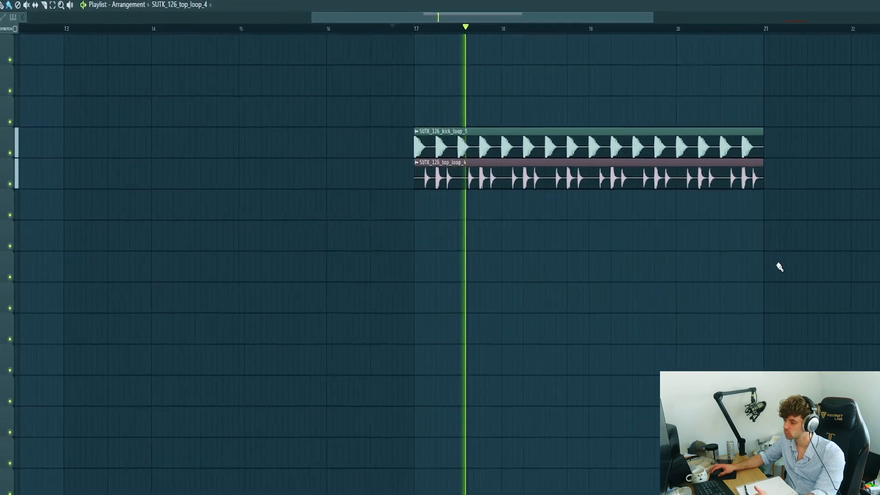
key("space")
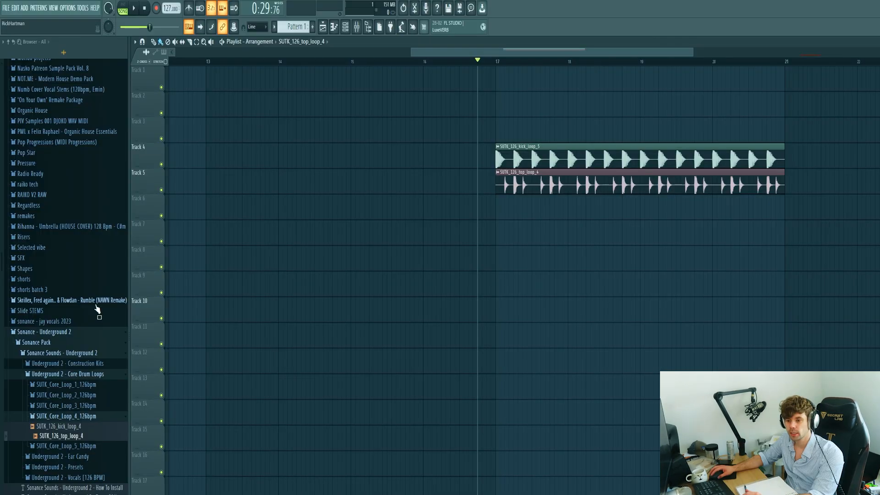
Step: Preview loops in the Underground 2 construction kits and place SUTK_126_drum_loop_19_stem1 on Track 7 at bar 17, fitted to tempo as 126 BPM
left_click(69, 376)
left_click(73, 364)
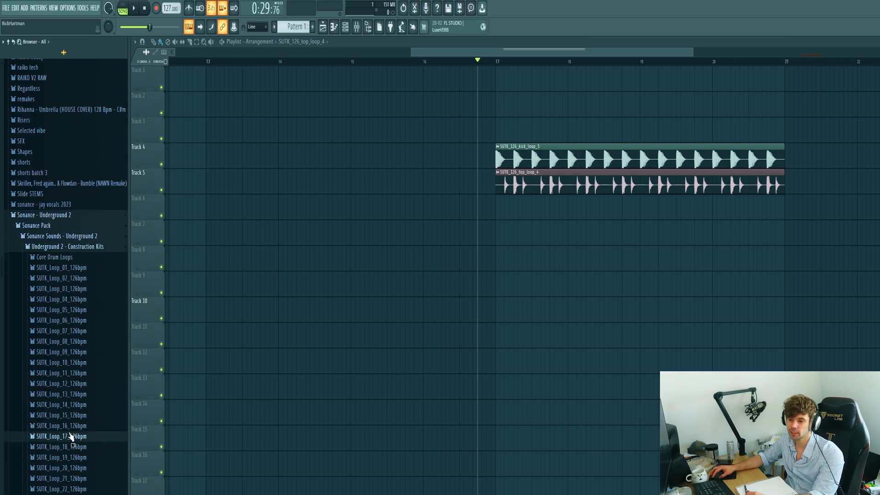
left_click(71, 436)
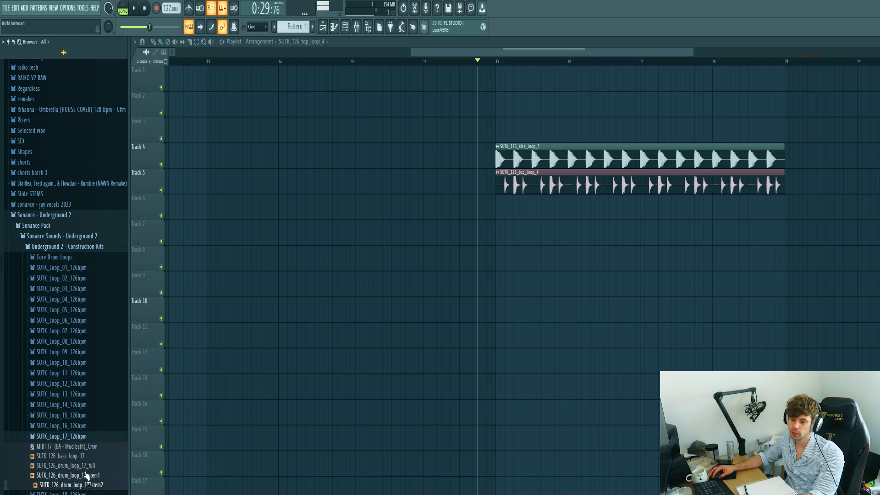
left_click(84, 405)
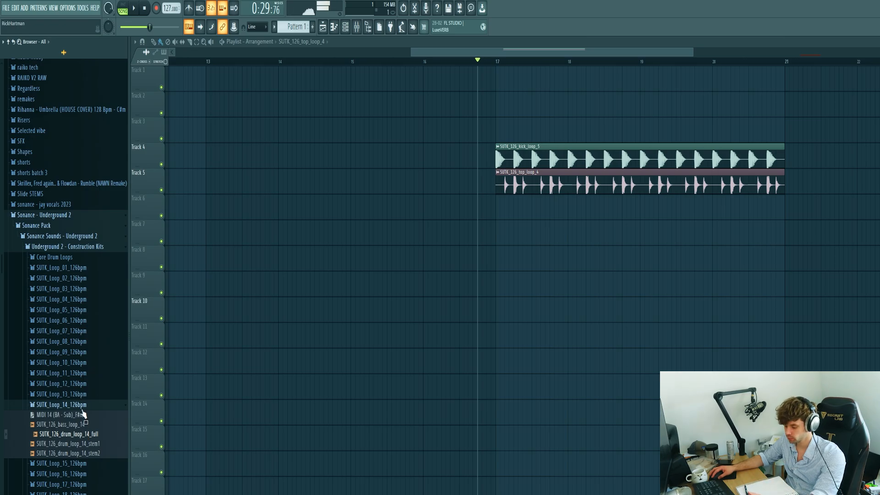
left_click(83, 409)
left_click(83, 461)
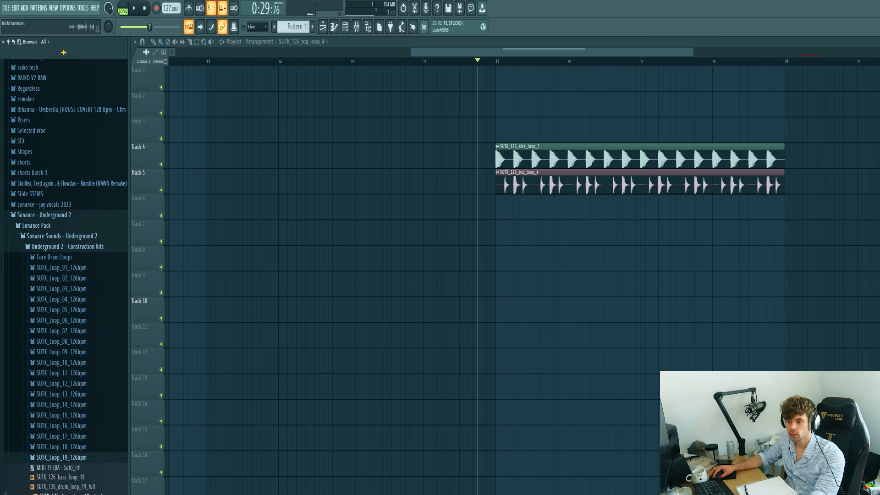
left_click_drag(69, 494, 497, 227)
right_click(497, 226)
left_click(561, 284)
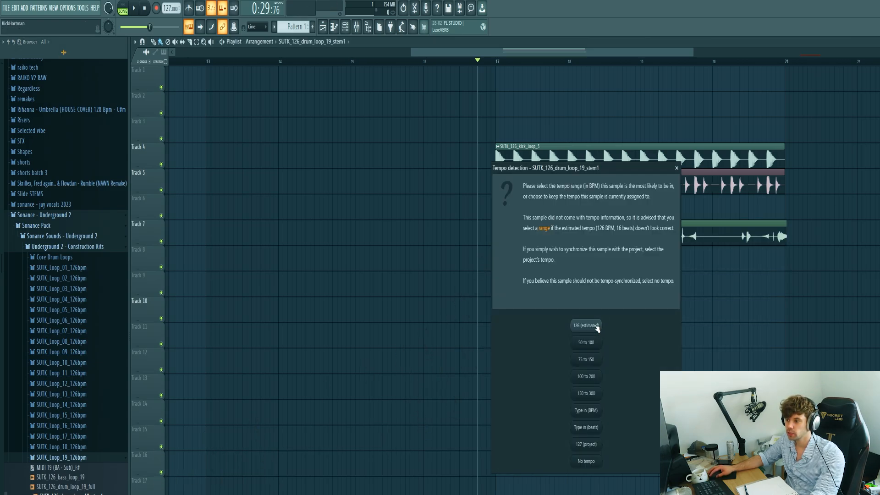
left_click(586, 326)
key("space")
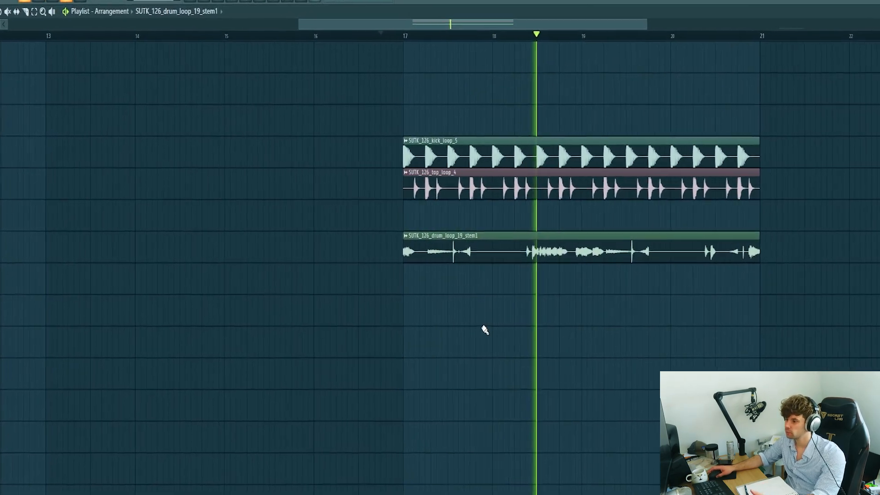
key("space")
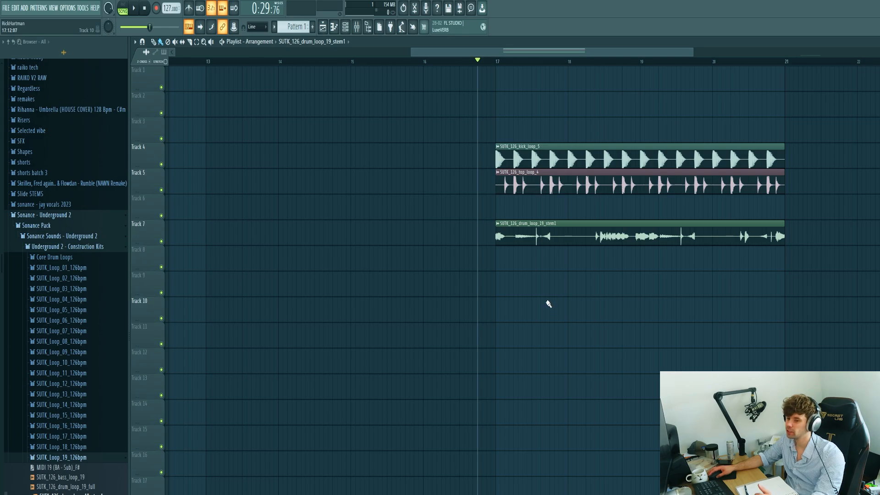
Step: Place SUTK_126_drum_loop_20_stem4 from construction kit 20 on Track 8 at bar 17, fit it to tempo, and play the four loops together
left_click(35, 457)
left_click(51, 468)
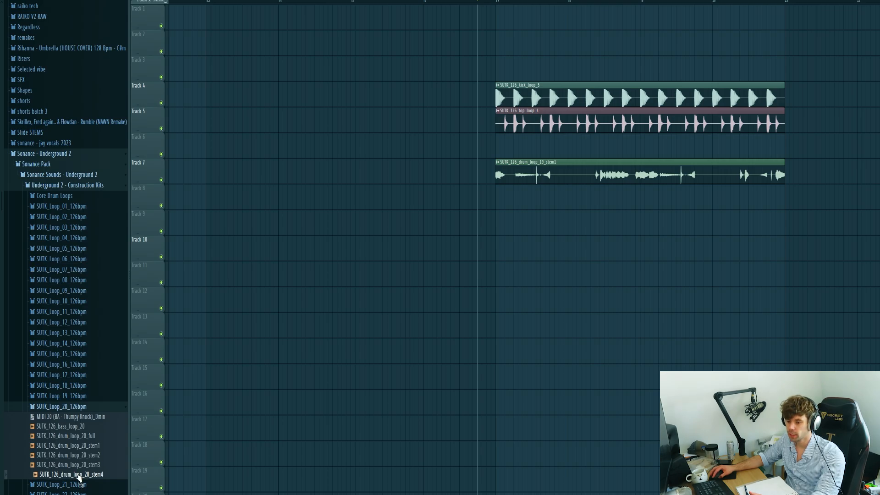
left_click_drag(78, 478, 497, 194)
right_click(496, 193)
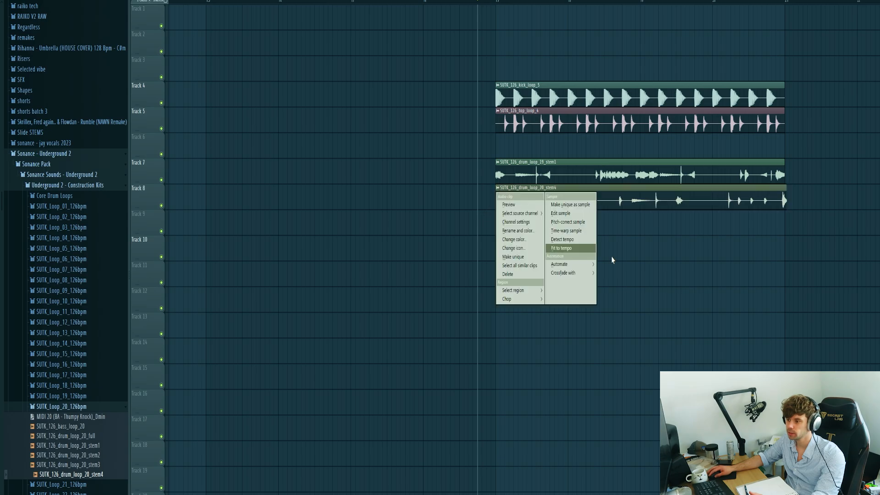
left_click(572, 248)
left_click(598, 265)
key("space")
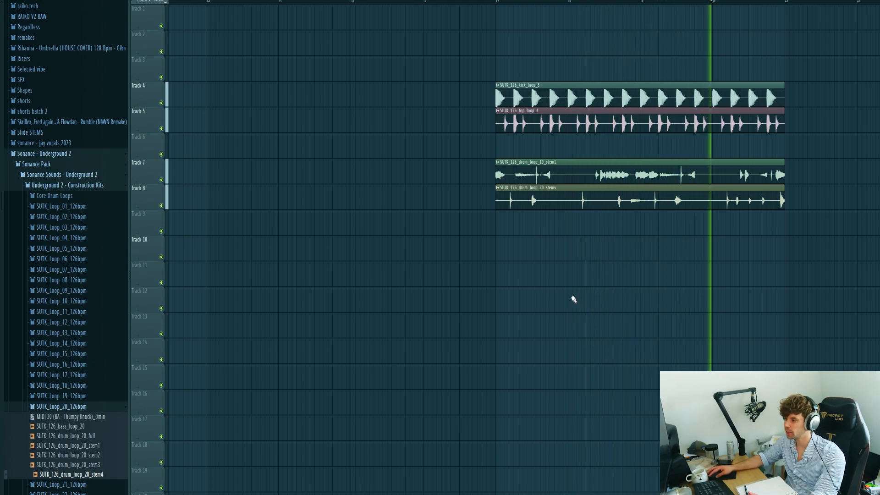
key("space")
Step: Route the kick, top loop and two drum stem clips to their own mixer tracks, inserts 5 to 8
double_click(525, 118)
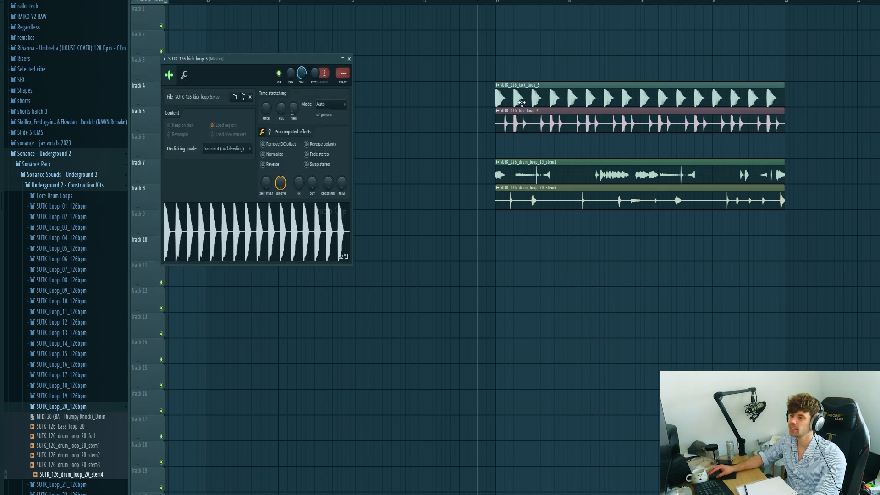
key("ctrl+l")
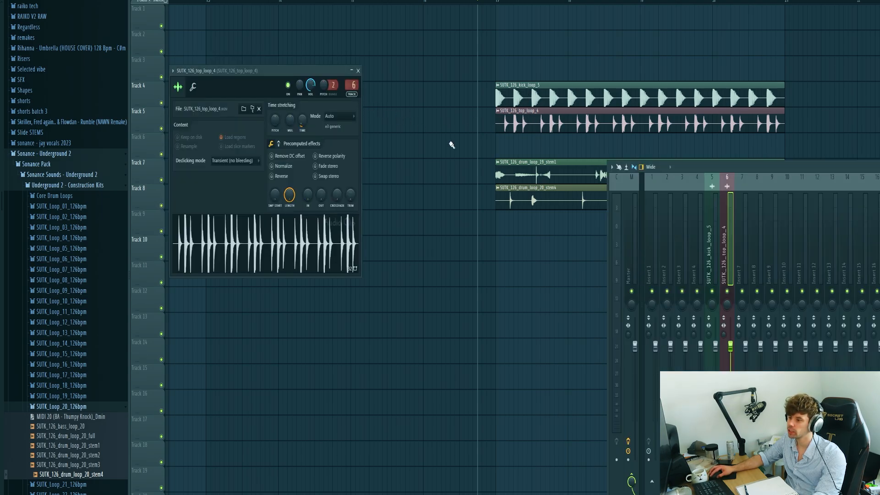
double_click(518, 167)
key("ctrl+l")
double_click(518, 188)
key("ctrl+l")
Step: Lower the kick loop's mixer volume while it plays soloed over looped bars 17 to 21
right_click(713, 291)
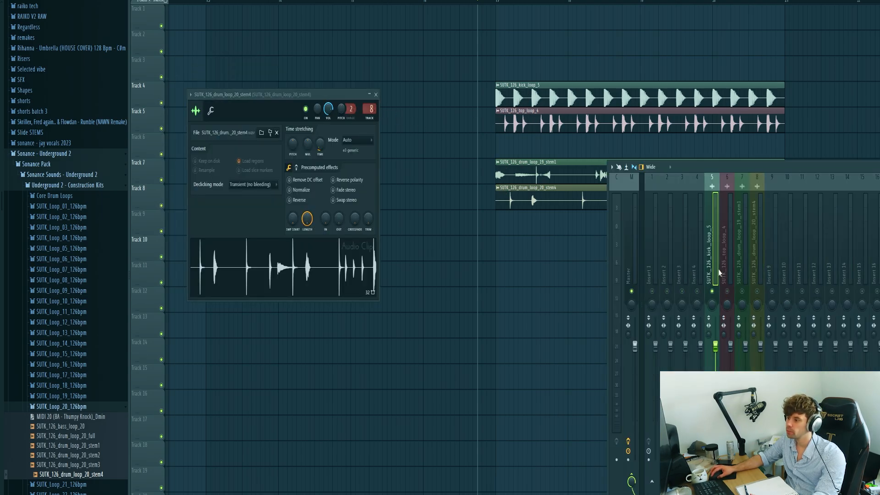
left_click_drag(787, 2, 498, 7)
key("F9")
key("space")
scroll(446, 355, "down", 5)
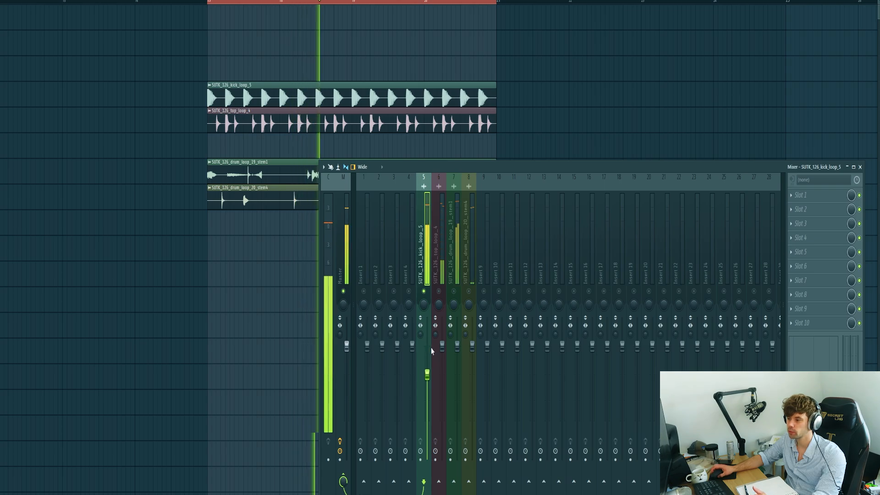
Step: Unmute the top loop's mixer track and lower its volume to just below the kick's fader level
left_click(439, 292)
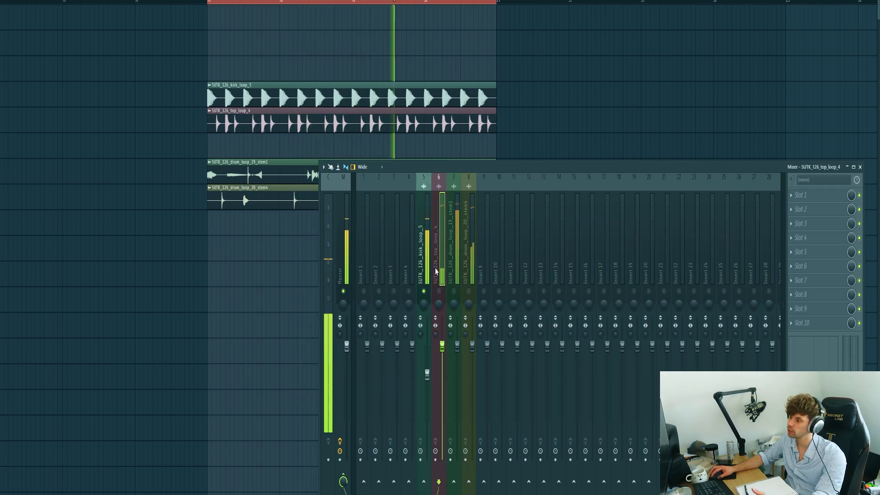
left_click_drag(443, 344, 443, 363)
scroll(443, 369, "down", 3)
Step: Add FabFilter Pro-Q 3 to the top loop's first effect slot and create a low-cut band at the low end
left_click(797, 197)
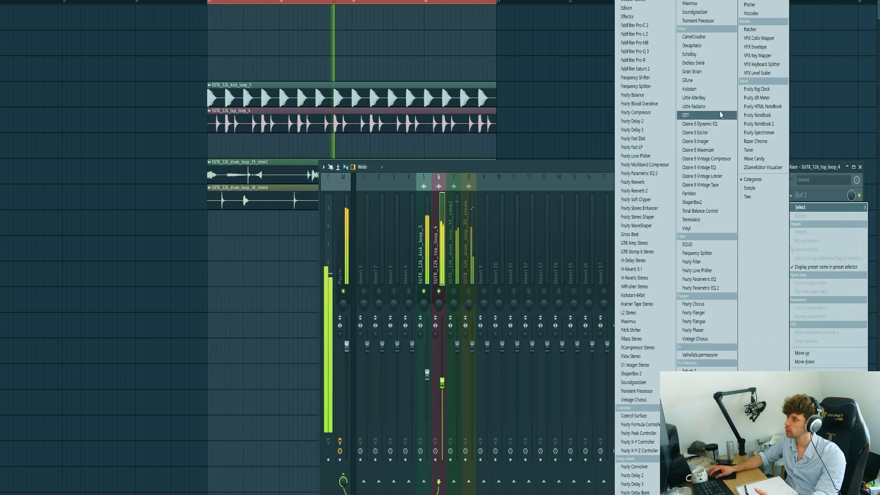
left_click(645, 51)
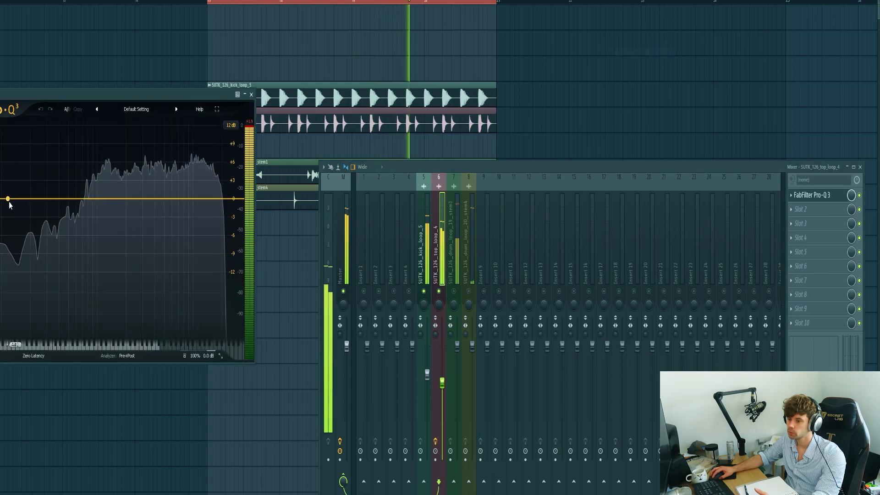
mouse_move(9, 199)
left_mouse_down()
mouse_move(15, 206)
mouse_move(2, 212)
left_mouse_up()
right_click(1, 213)
mouse_move(21, 255)
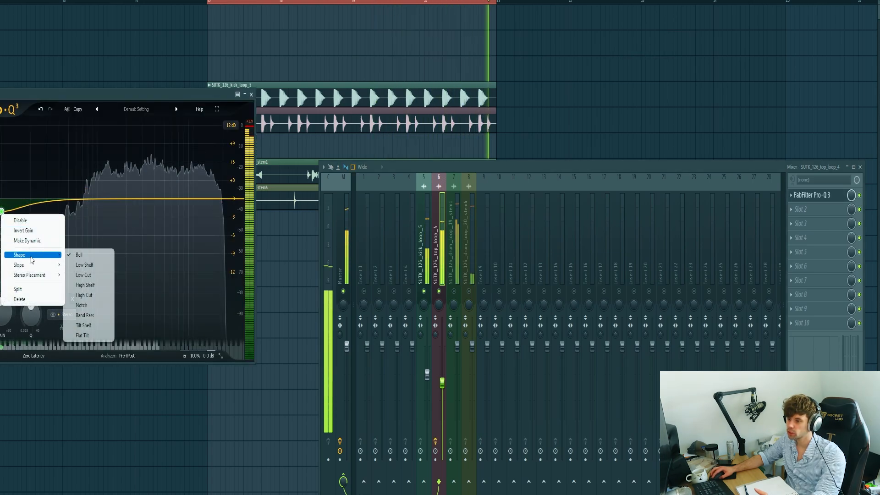
left_click(82, 274)
left_click_drag(3, 201, 12, 203)
Step: Add a gentle high-shelf boost of about 1 dB near 11 kHz to the top loop's EQ
left_click(196, 198)
left_click_drag(194, 197, 195, 196)
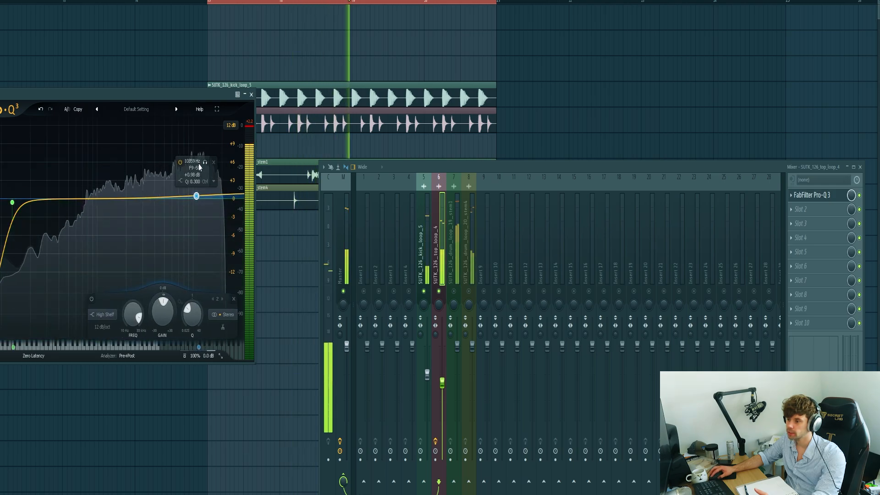
left_click(205, 163)
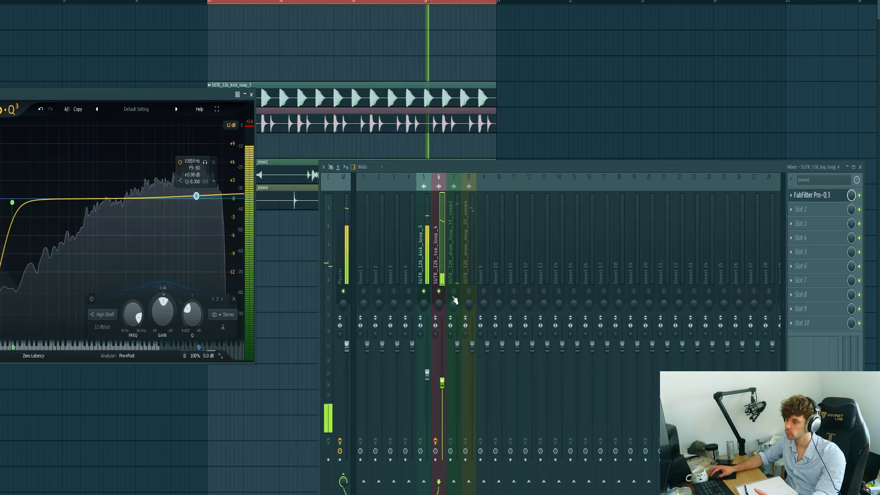
Step: Lower the drum_loop_19_stem1 mixer track well below the other loops and add S1 Imager Stereo to its first effect slot
left_click_drag(457, 346, 460, 400)
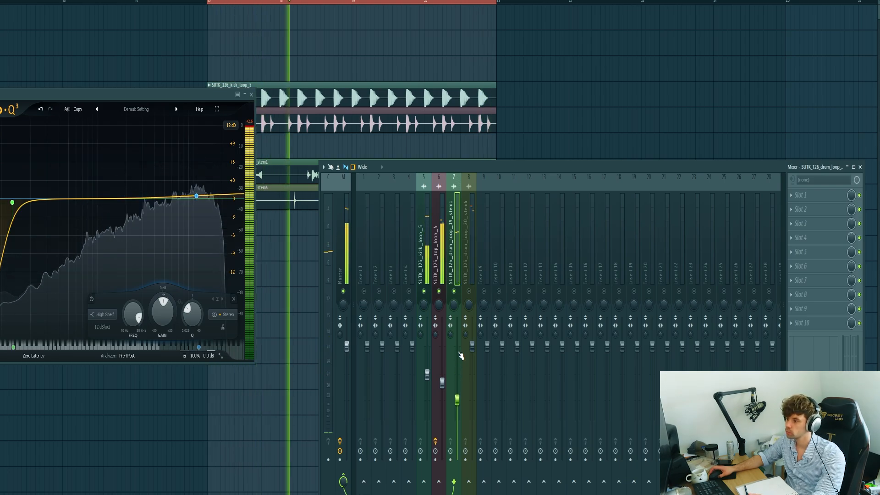
left_click(834, 196)
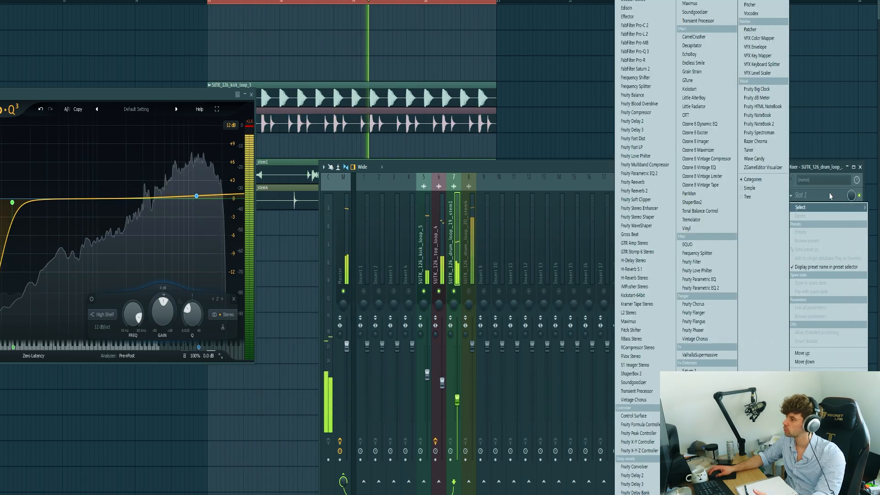
left_click(640, 365)
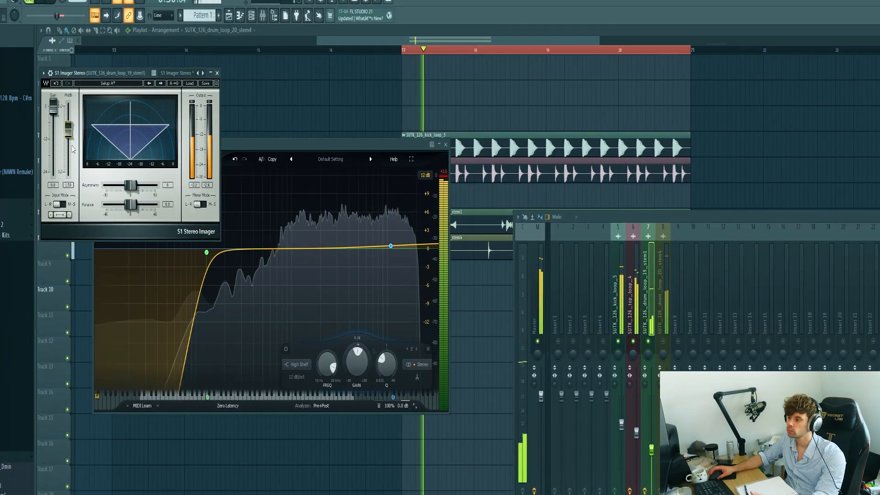
key("space")
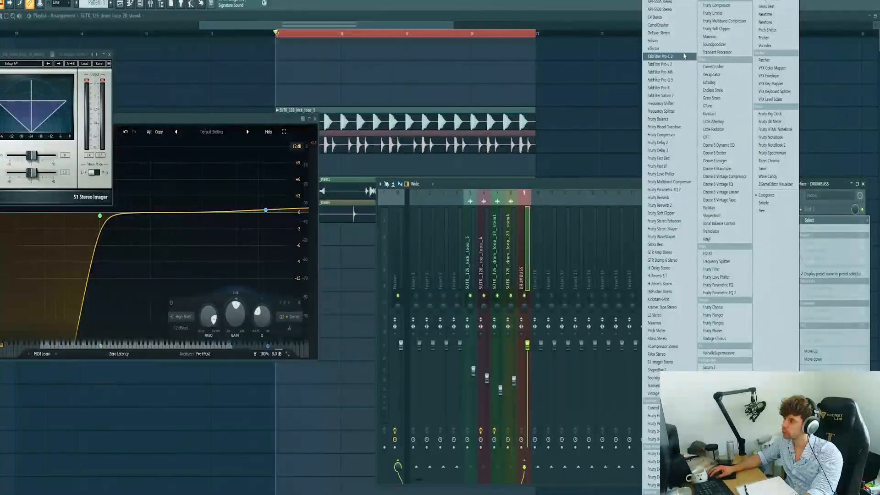
Step: Add FabFilter Pro-C 2 to the DRUMBUSS track and adjust its threshold and attack during playback
left_click(684, 55)
left_click_drag(48, 97, 432, 228)
key("space")
left_click_drag(390, 341, 402, 356)
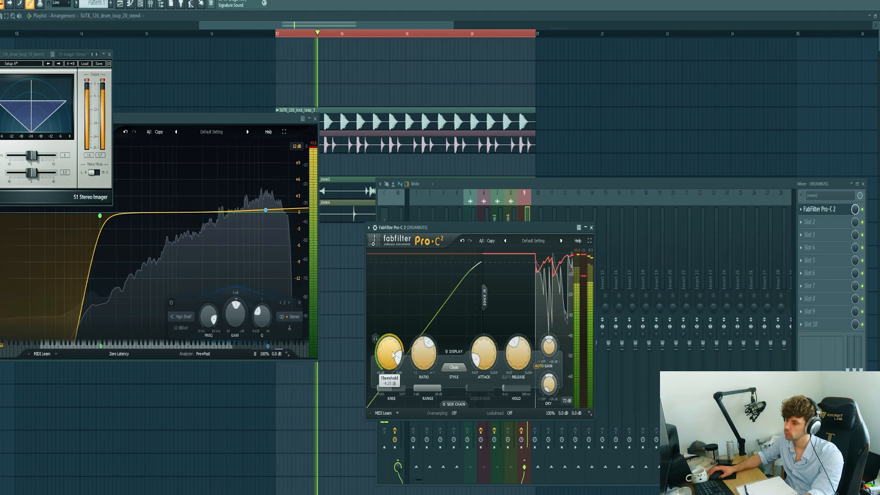
left_click_drag(484, 364, 487, 359)
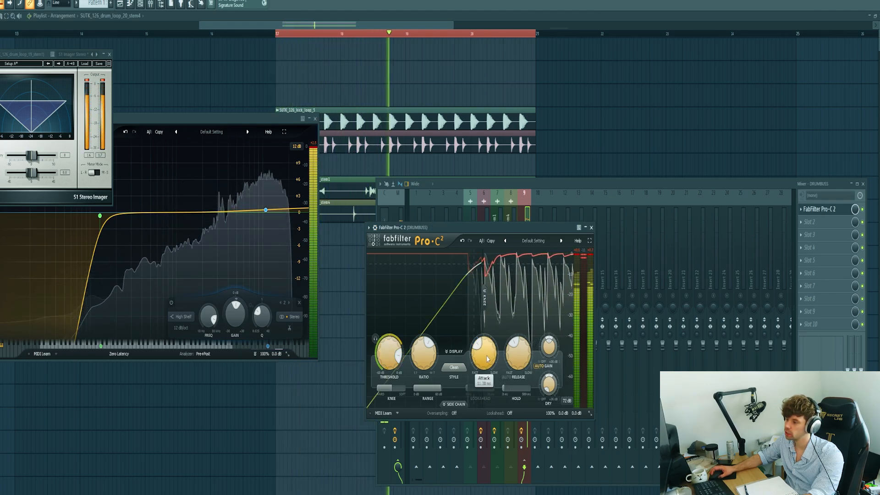
left_click_drag(400, 356, 408, 354)
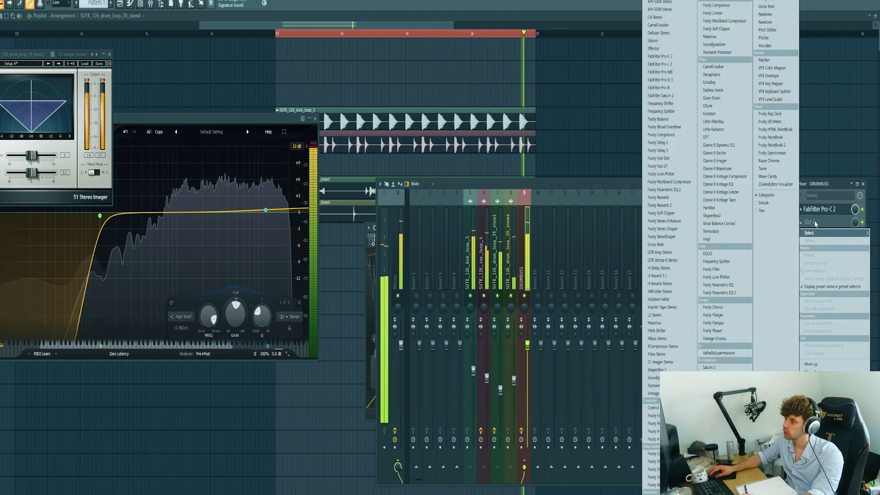
Step: Add BitterSweet v3 to the DRUMBUSS track's second effect slot, set it slightly towards Bitter, and play back the drum groove
left_click(809, 222)
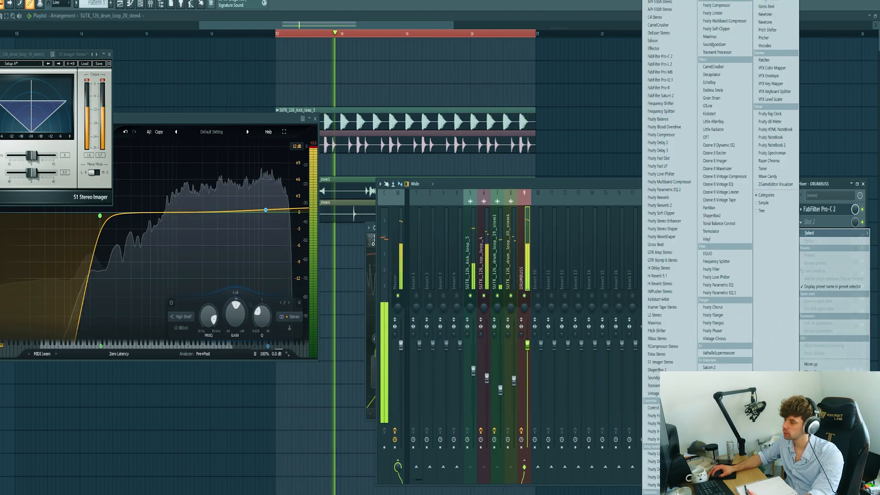
left_click(716, 383)
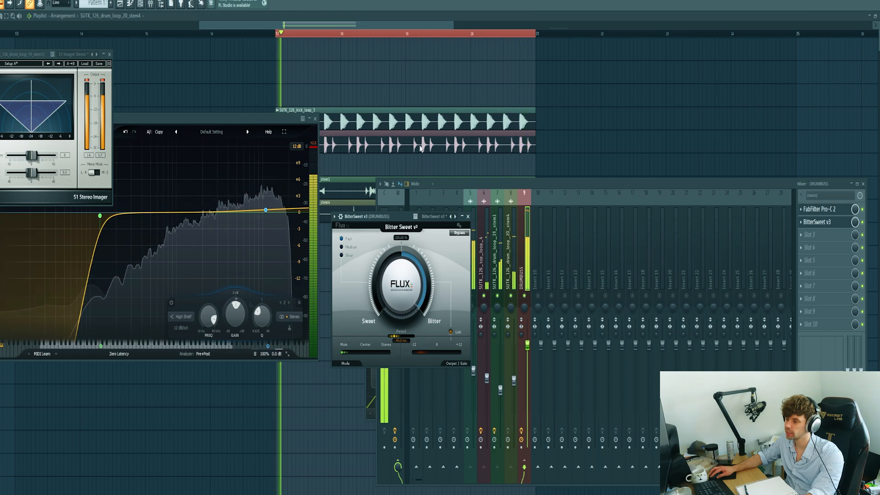
left_click_drag(404, 271, 406, 276)
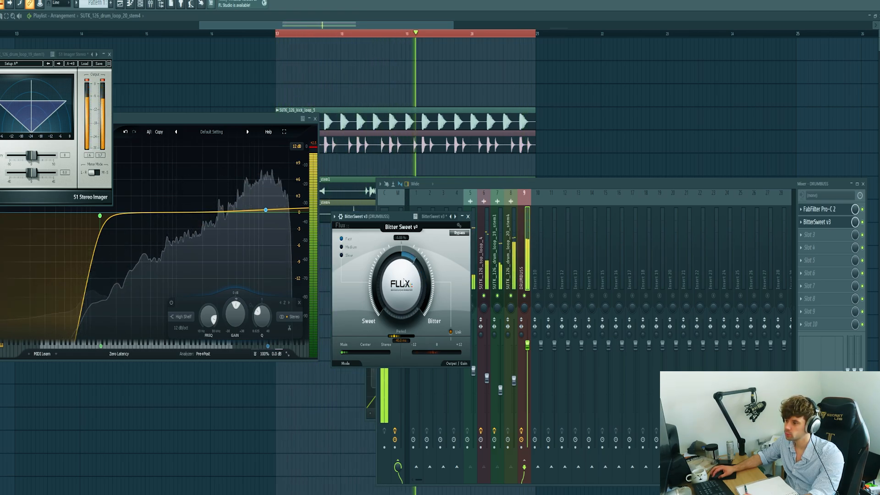
key("F12")
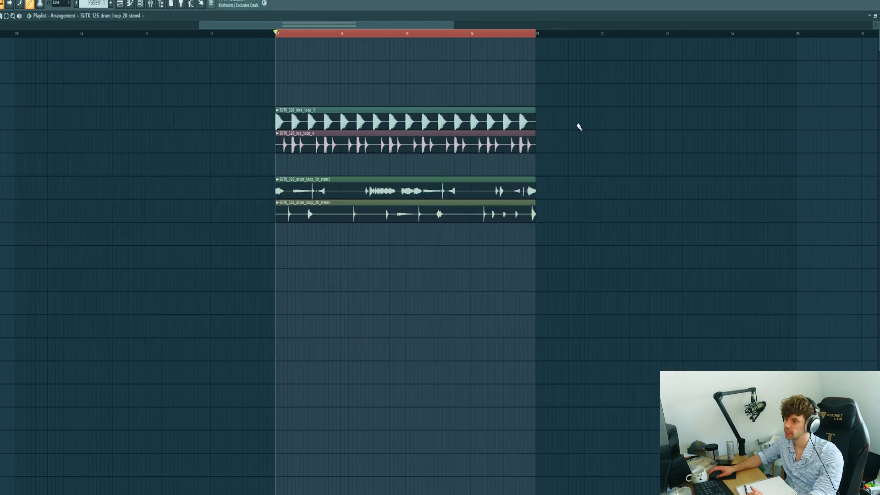
left_click_drag(521, 35, 276, 47)
key("space")
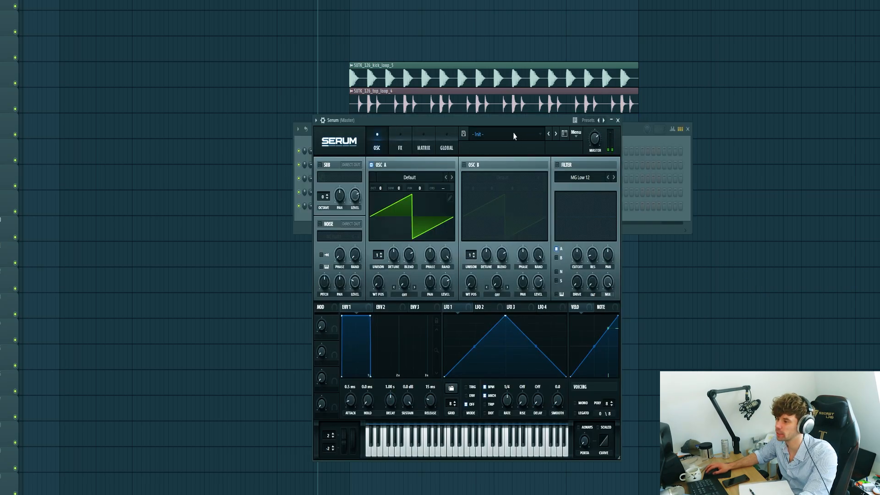
Step: Load the BA - Stupid preset from the SUTK bank in Serum after auditioning neighbouring bass presets
left_click(513, 136)
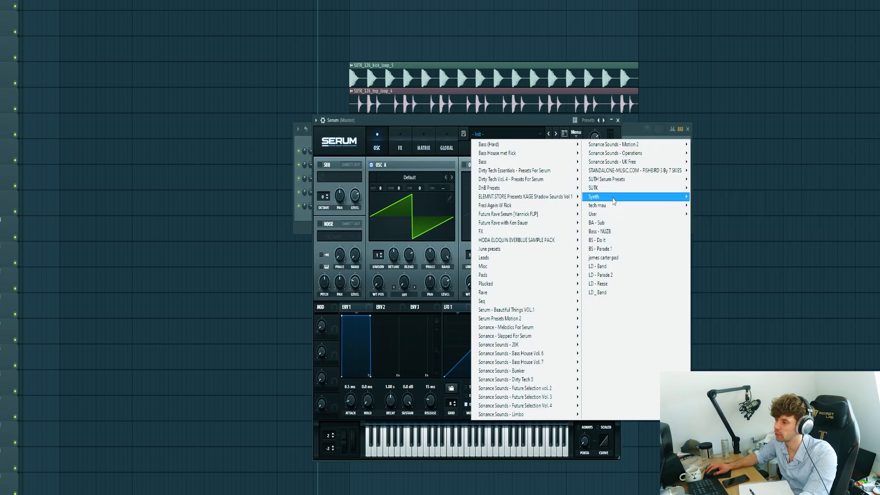
mouse_move(613, 190)
left_click(728, 346)
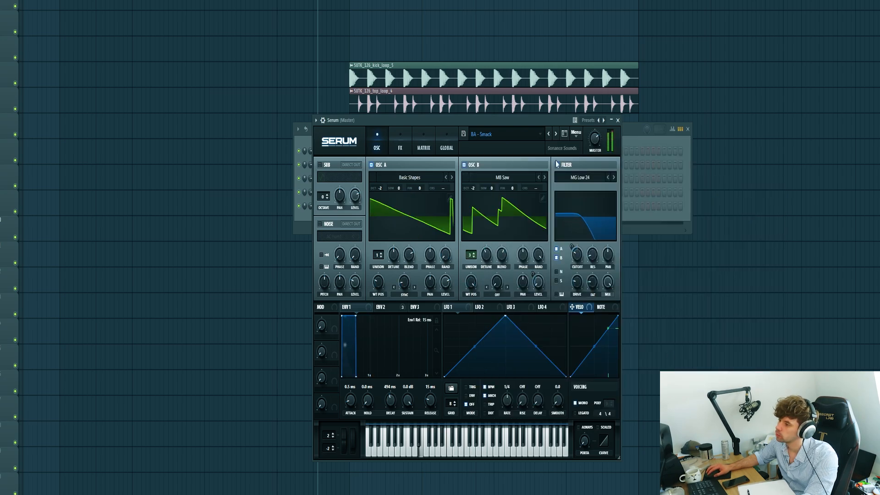
left_click(557, 134)
left_click(557, 133)
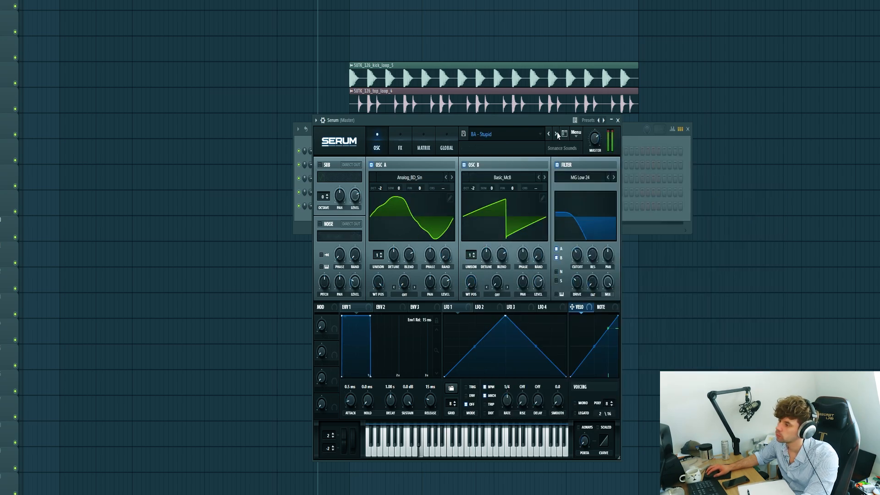
left_click(618, 120)
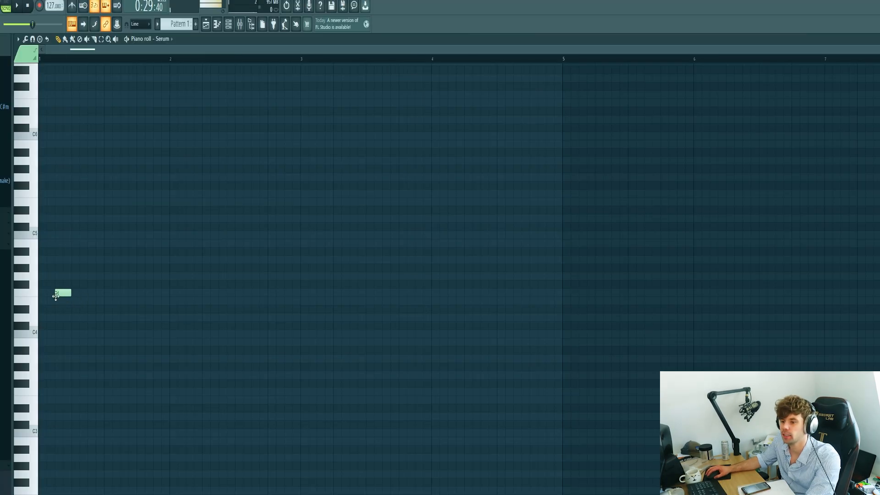
Step: Draw an F4 note, a longer F#4 and three short F#4 notes in the first half of bar 1 of Serum's piano roll
scroll(54, 303, "up", 2)
scroll(52, 346, "up", 3)
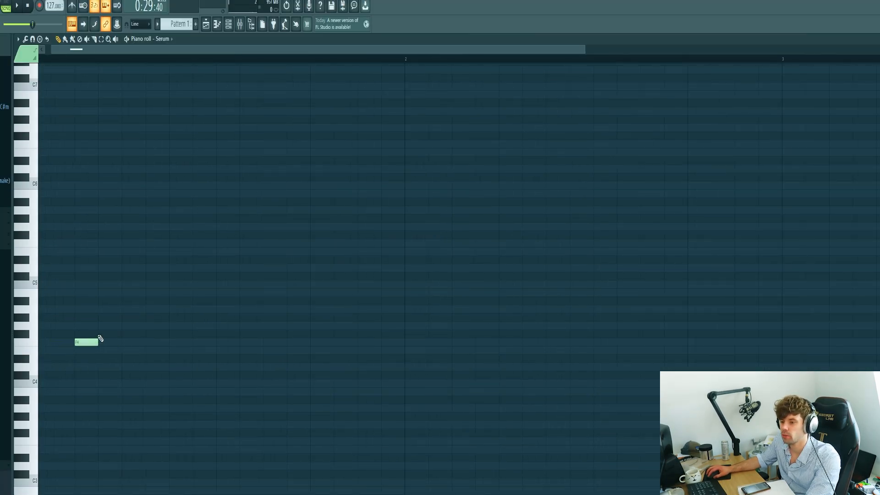
key("space")
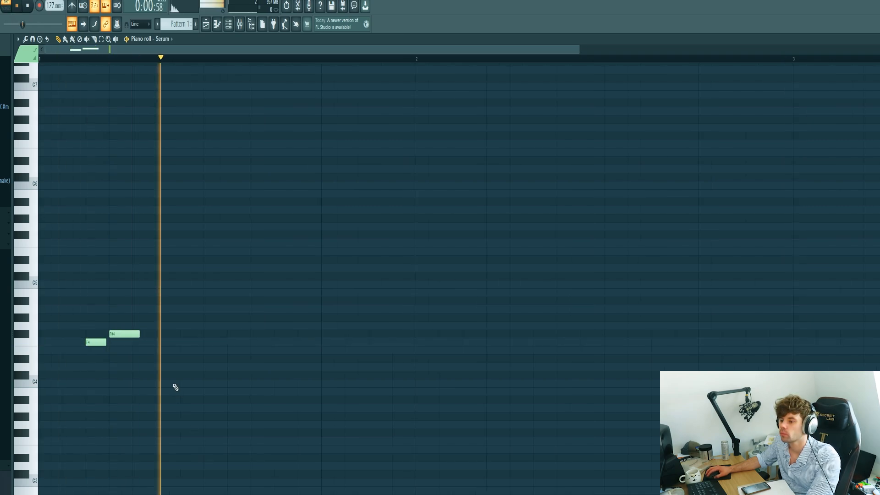
key("space")
left_click(176, 331)
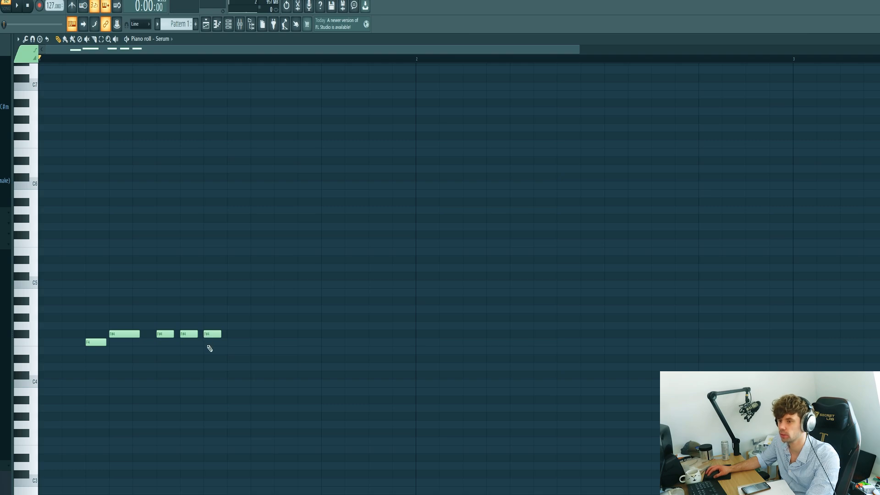
Step: Add one very short F#4 note after a gap and four F#4 notes filling the last quarter of bar 1
key("space")
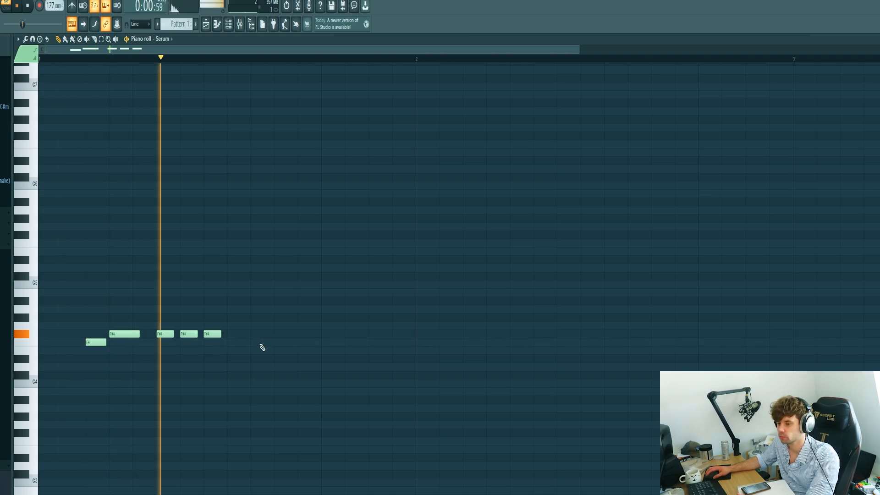
key("space")
left_click(253, 334)
key("space")
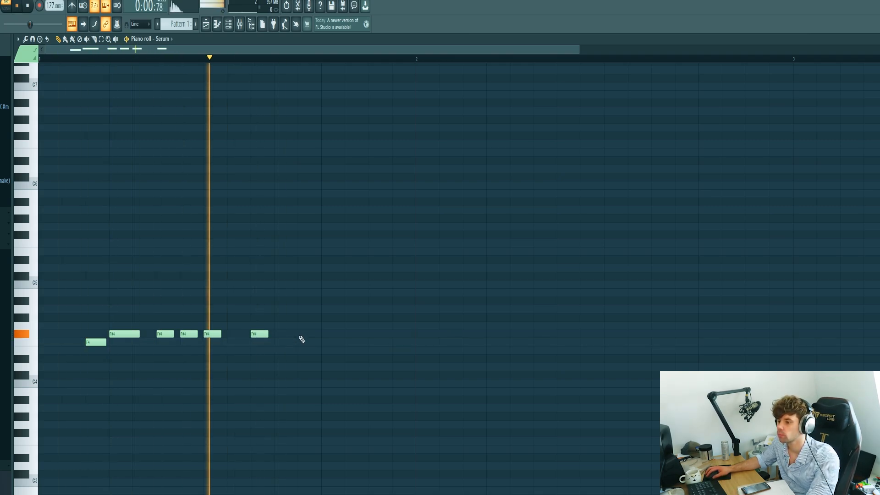
key("space")
left_click(338, 334)
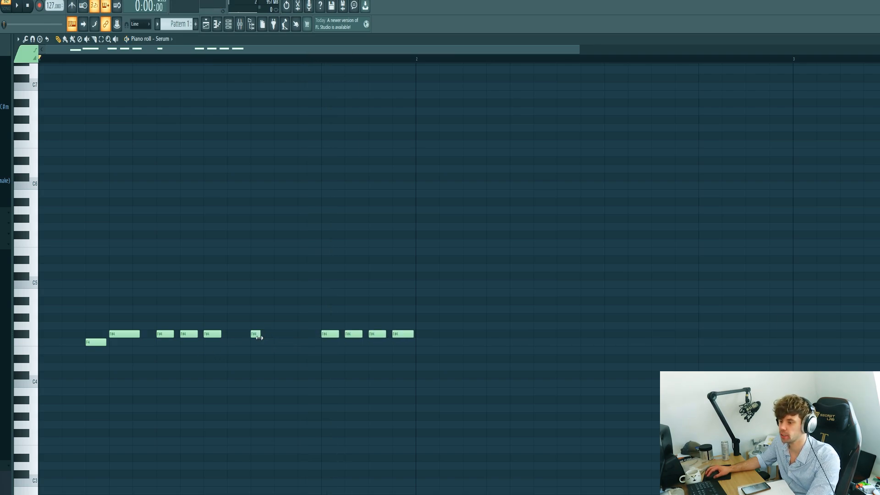
key("space")
Step: Quantize the bass notes with the mpc 60% template and lower the velocities of the second and third F#4 notes
scroll(249, 385, "down", 1)
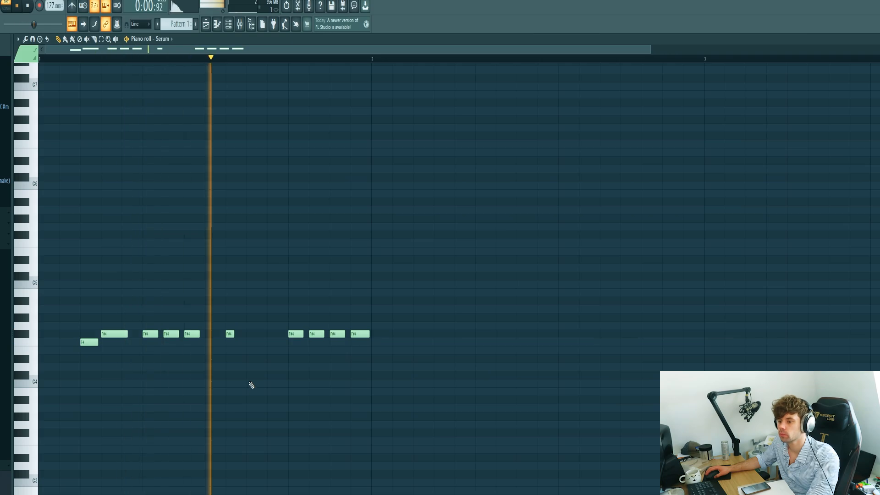
key("alt+q")
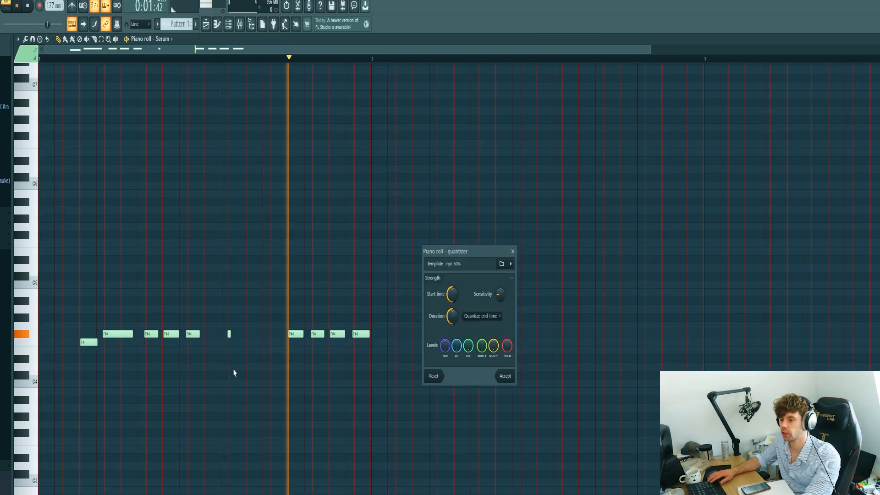
key("Return")
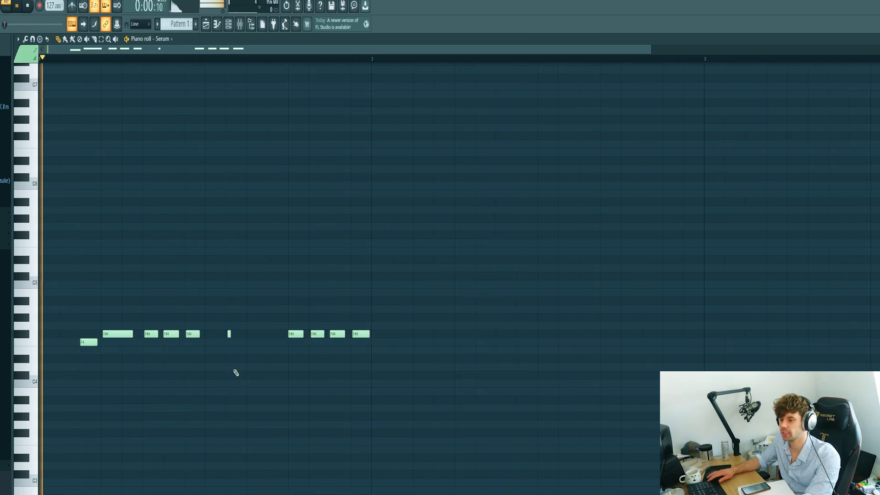
key("space")
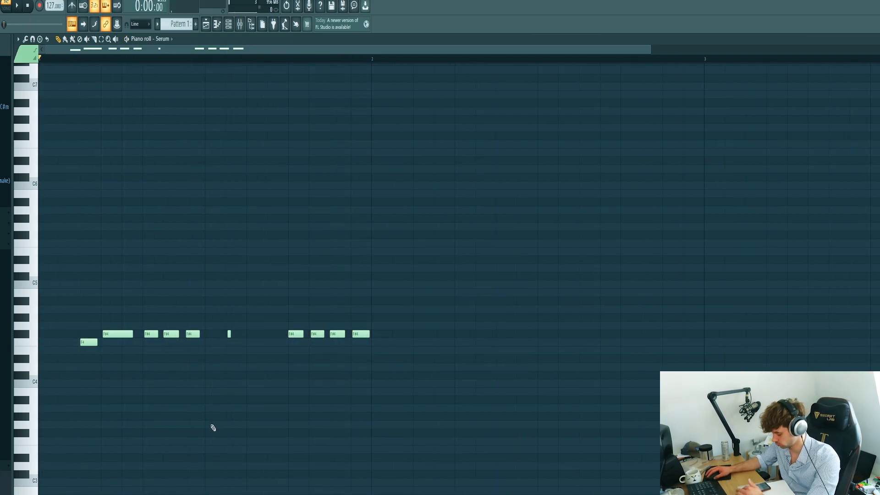
left_click_drag(145, 437, 164, 440)
key("space")
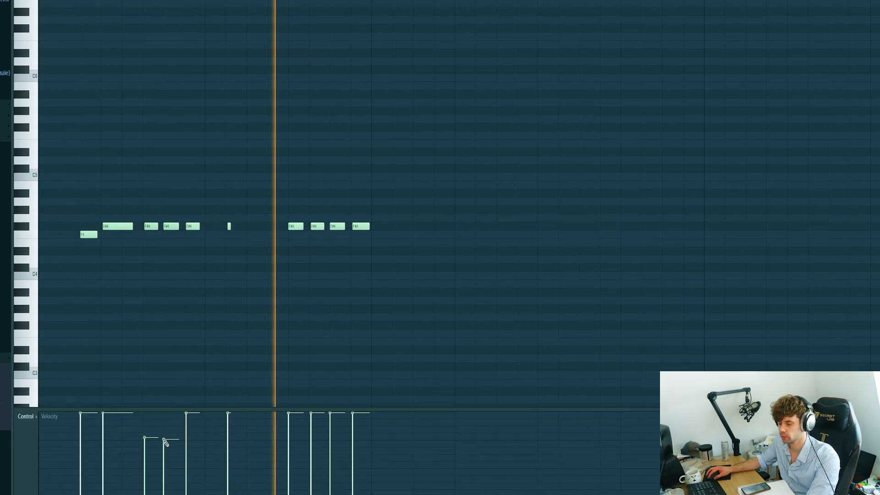
Step: Duplicate the one-bar bass phrase to fill four bars and place Pattern 1 on playlist Track 3 above the kick loop
key("ctrl+a")
key("space")
scroll(282, 73, "down", 3)
key("ctrl+b")
key("ctrl+b")
key("ctrl+b")
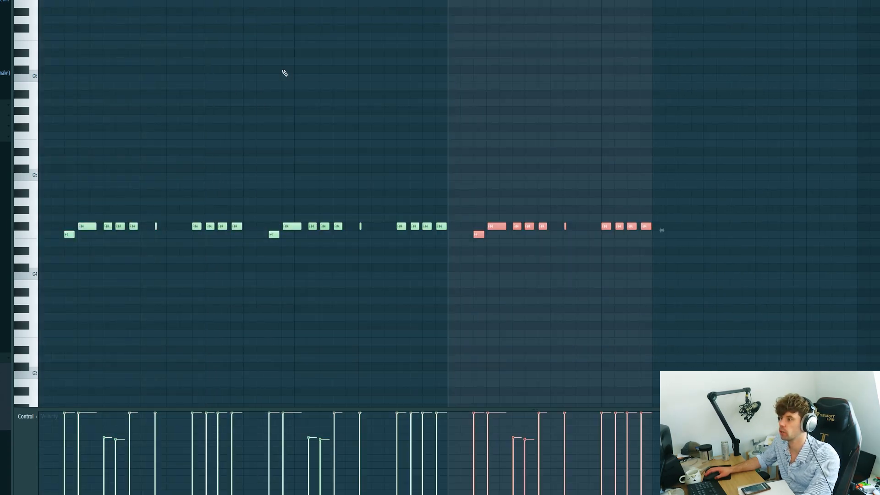
key("F5")
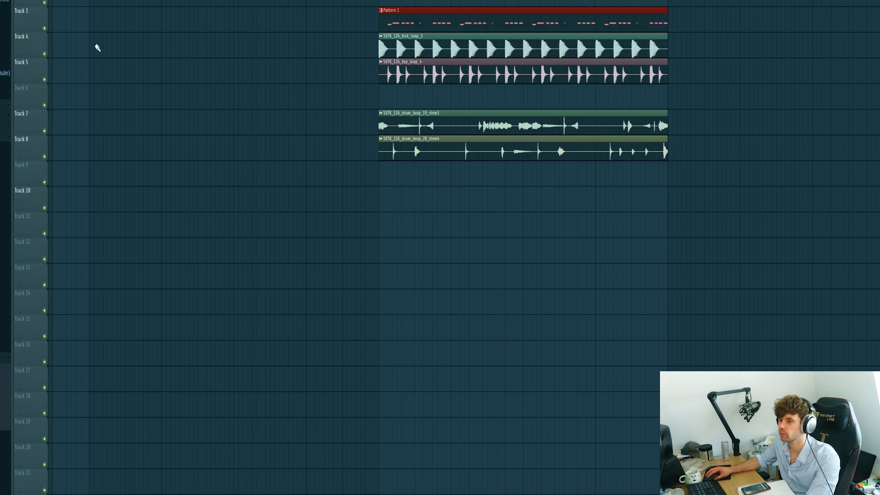
key("space")
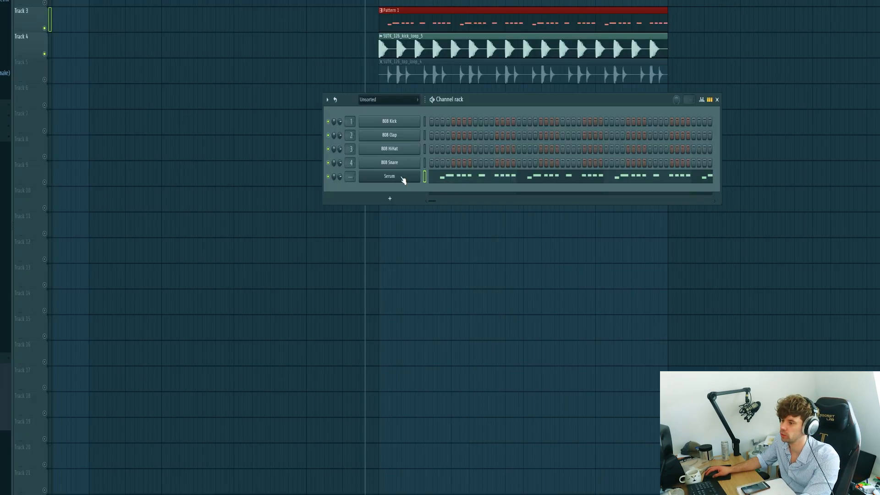
Step: Duck Serum on mixer track 10 using Kickstart's second curve and lower the track's fader during playback with the kick
left_click(403, 180)
left_click(347, 90)
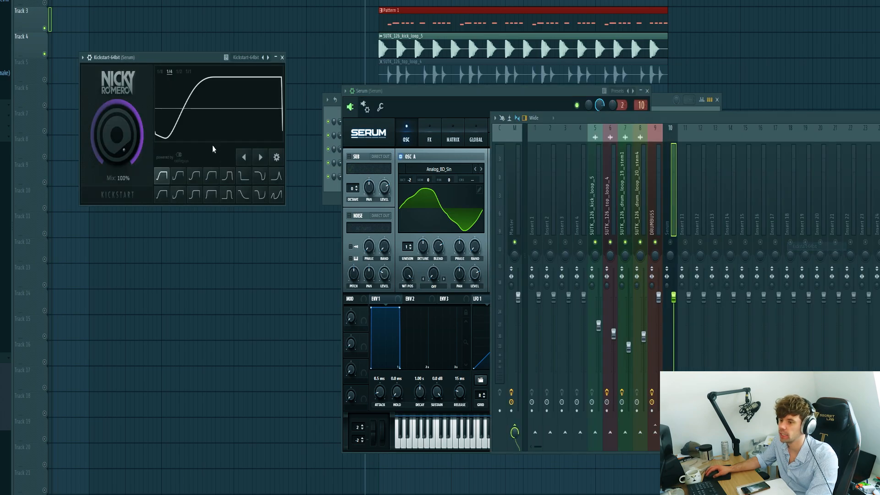
left_click(162, 193)
left_click_drag(674, 299, 674, 321)
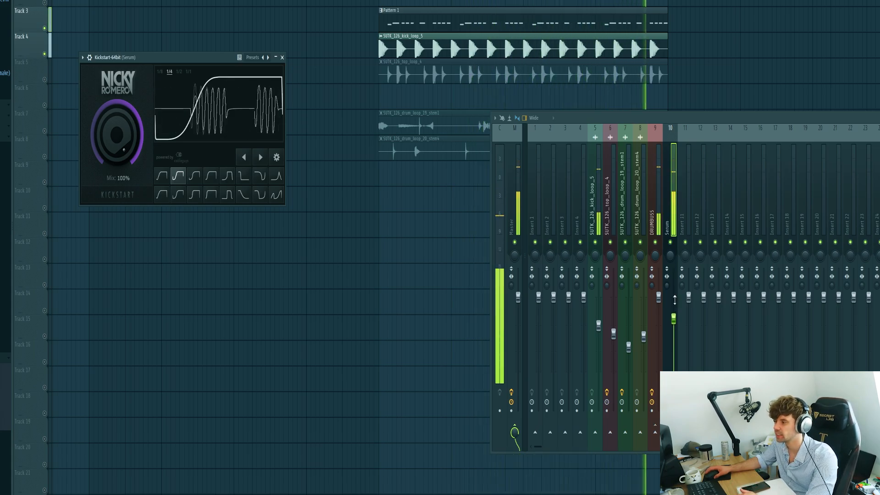
key("space")
Step: Add RBass Stereo to the Serum mixer track, set its frequency to 49 and intensity to -19.8, and play the full groove
left_click(876, 156)
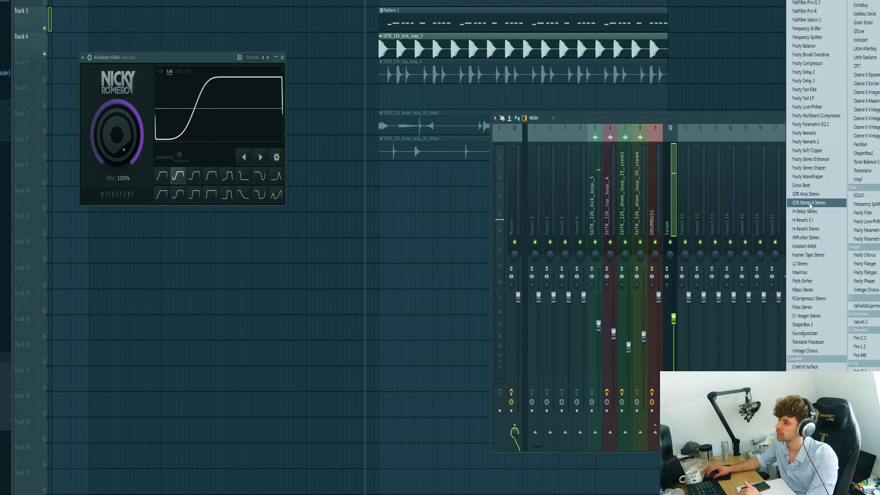
left_click(807, 290)
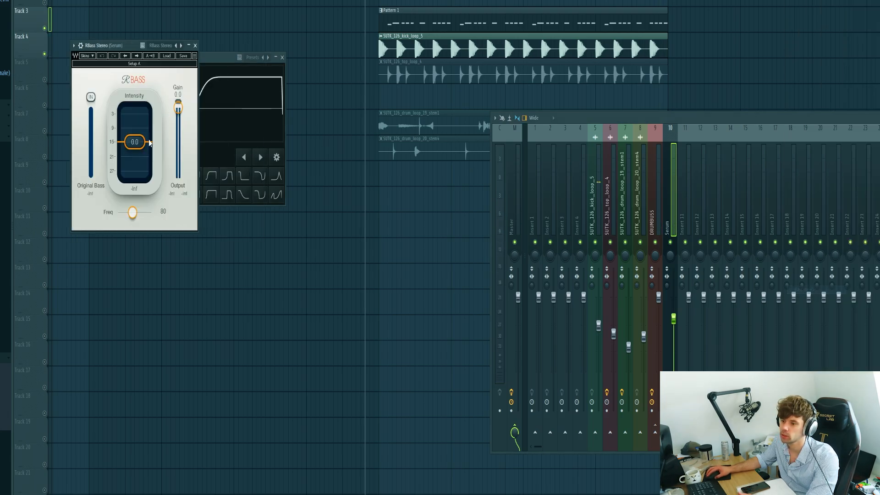
key("space")
left_click_drag(133, 211, 124, 211)
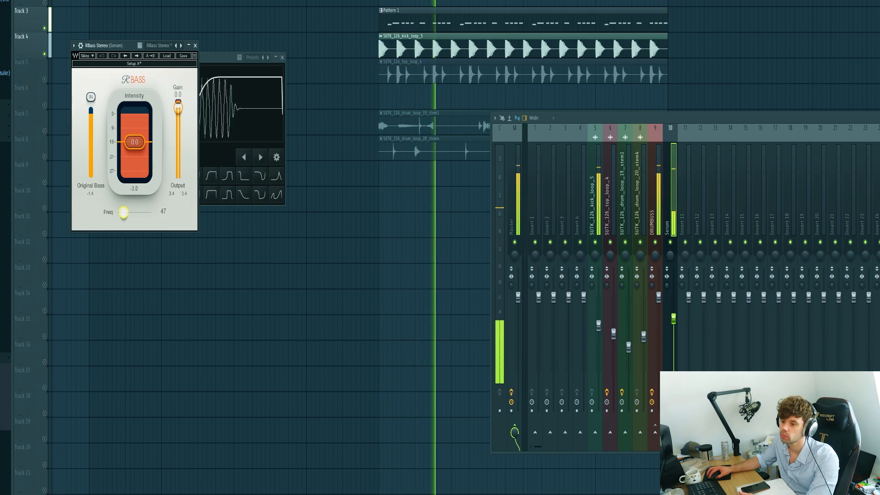
left_click_drag(140, 138, 141, 158)
scroll(140, 158, "down", 2)
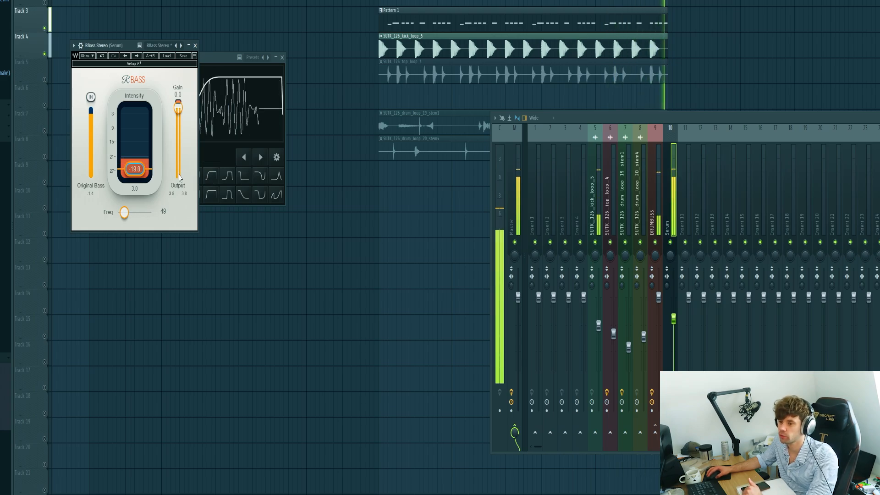
key("space")
key("F12")
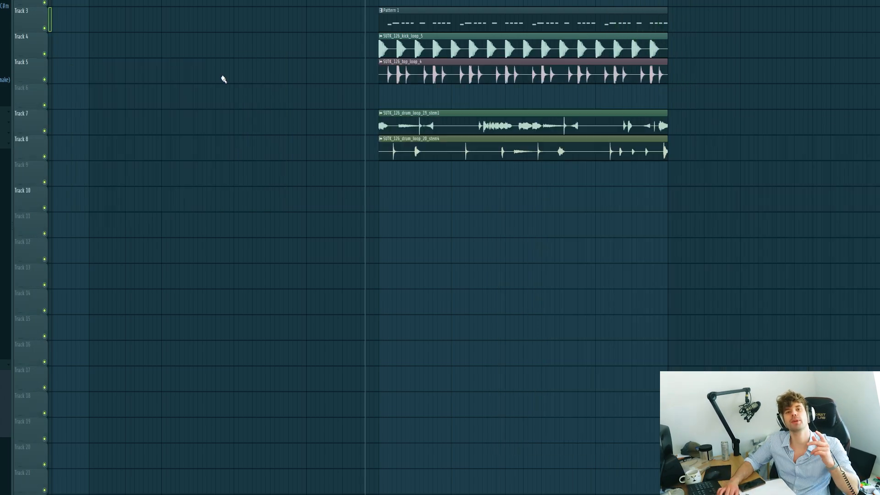
key("space")
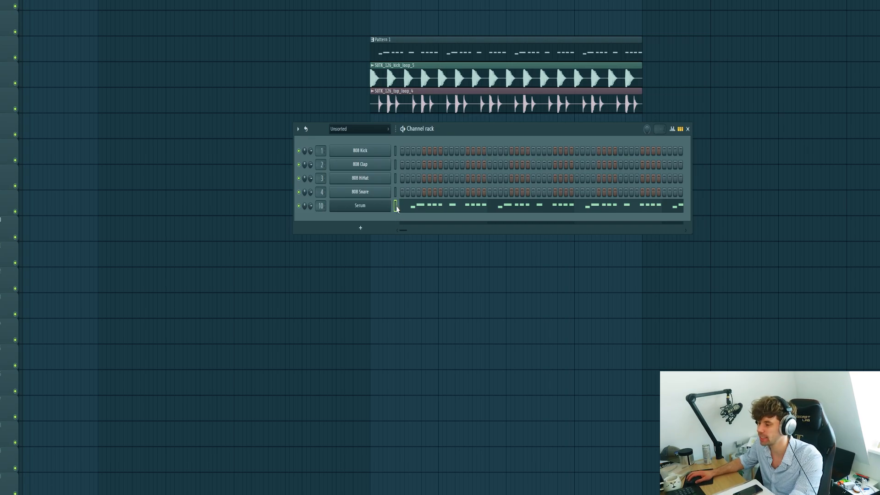
Step: Clone the Serum channel and load the SUTK bank's BA - Miami 3 preset in the copy
key("alt+c")
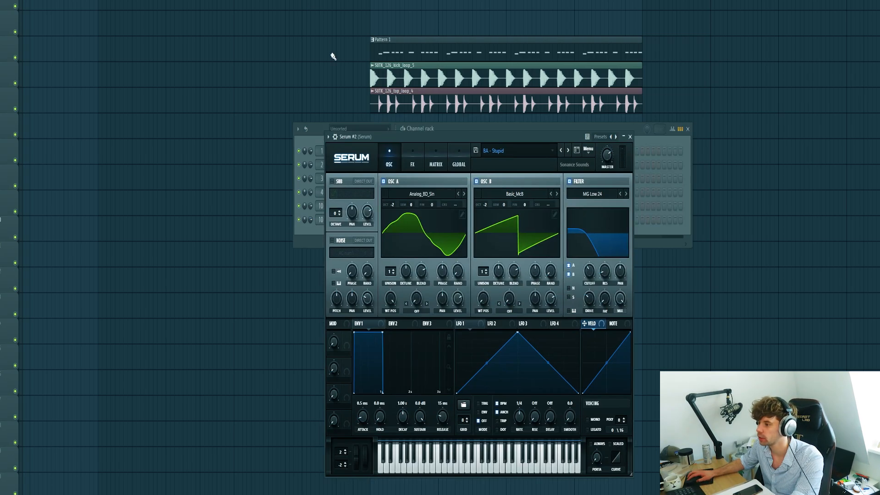
left_click(494, 151)
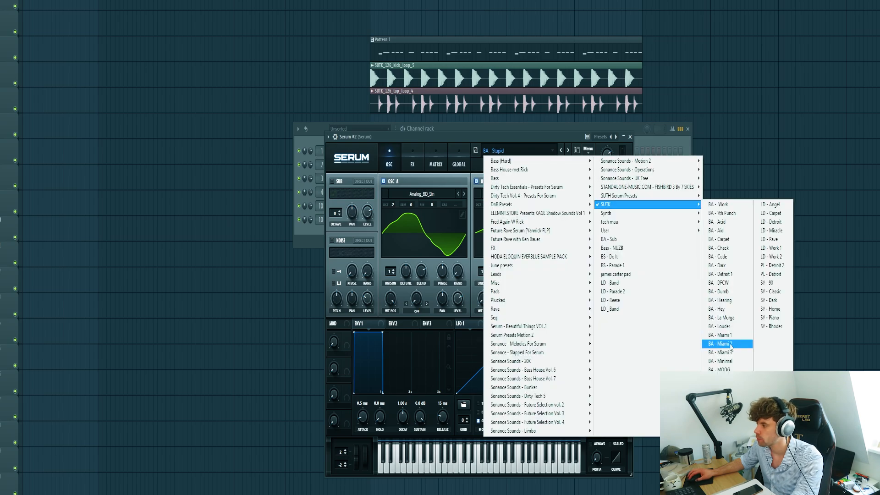
left_click(727, 345)
left_click(569, 151)
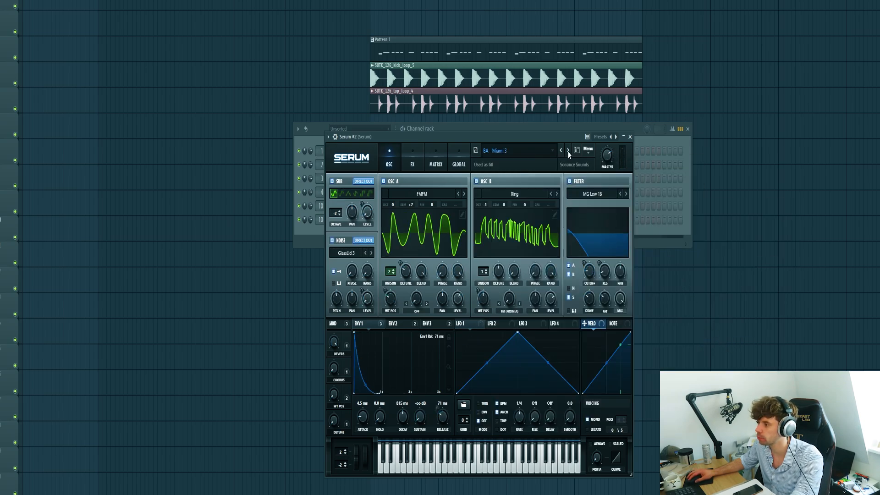
Step: Write three short F#4 notes for Serum #2 in Pattern 2 and place the pattern on Track 2 just before bars 17 and 21
left_click(683, 219)
right_click(377, 221)
left_click(404, 219)
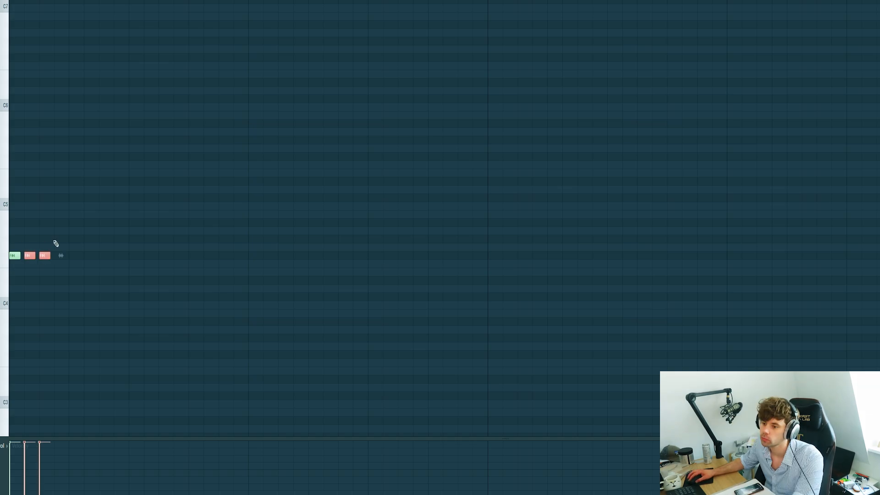
key("space")
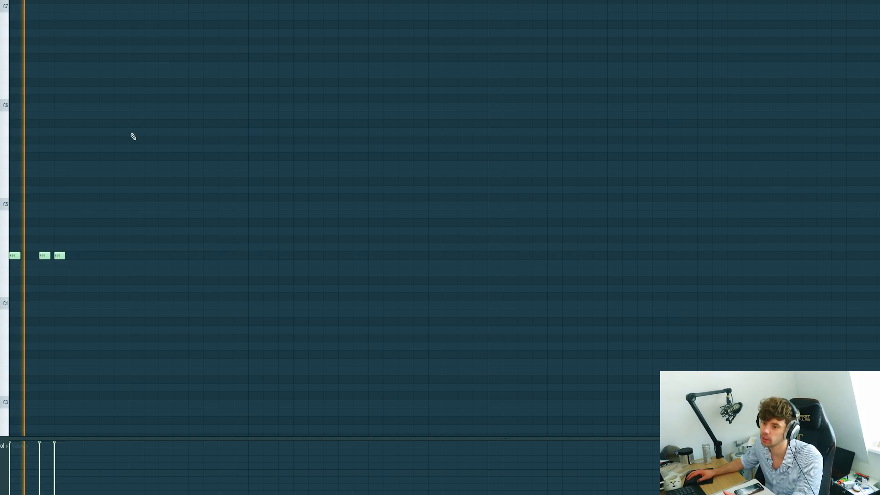
key("ctrl+Down")
key("space")
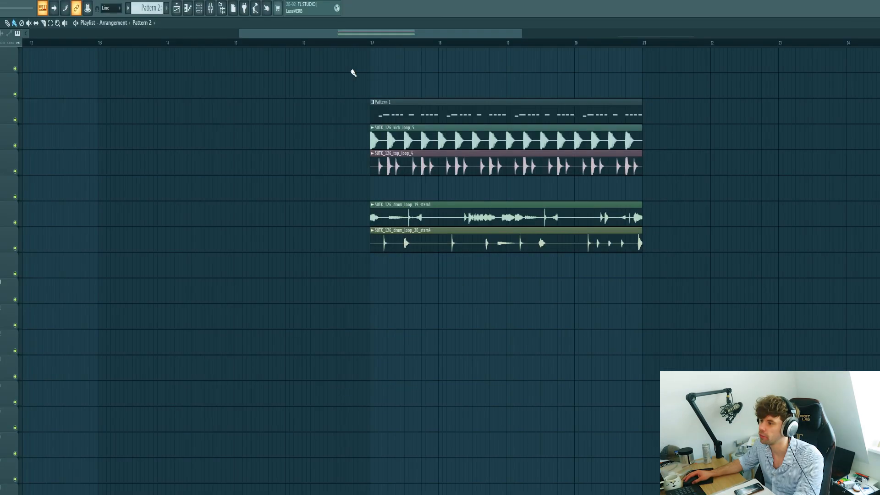
left_click(351, 78)
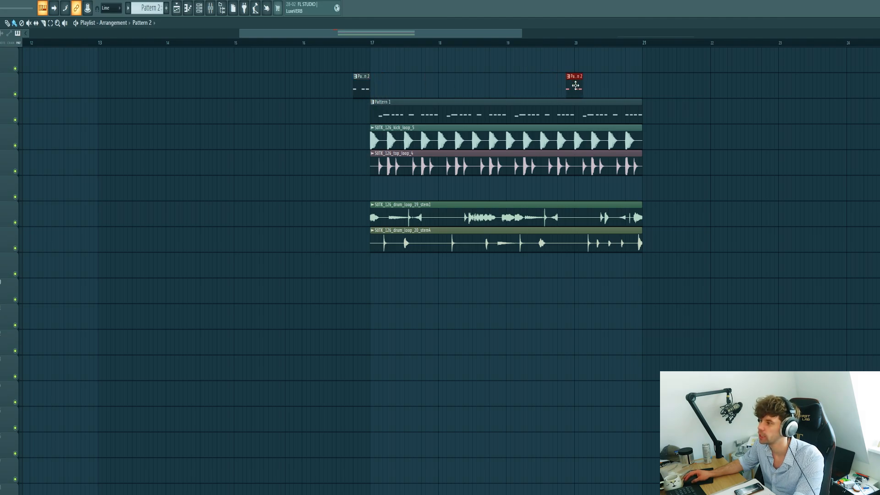
key("space")
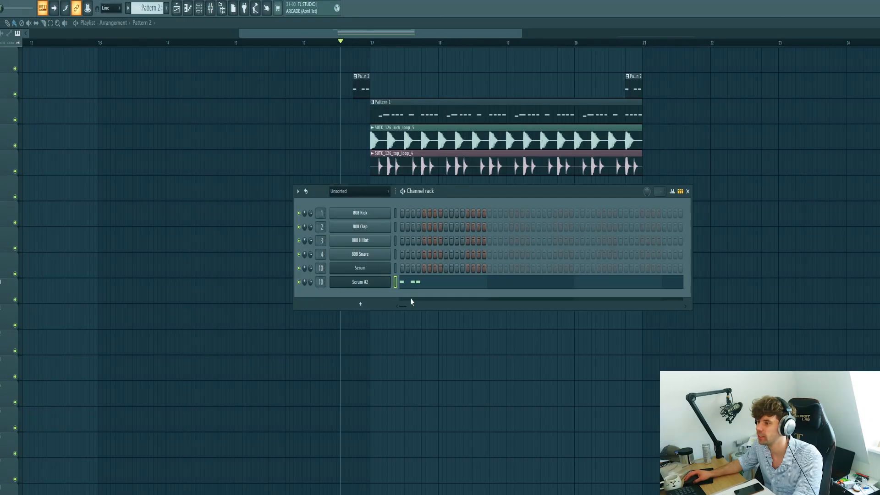
Step: Move to Pattern 3, clone the Serum #2 channel and load the BA - Miami 1 preset in the copy
left_click(167, 8)
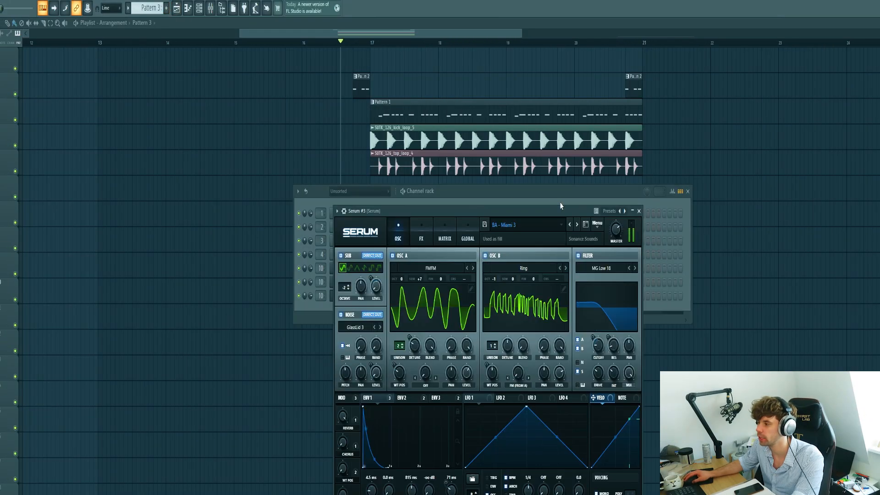
left_click(572, 224)
left_click(572, 225)
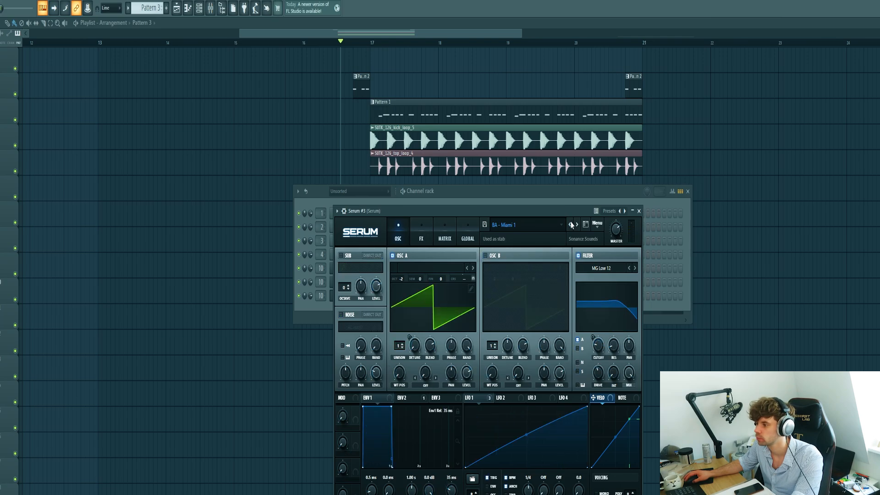
left_click(640, 211)
Step: Add F#4 notes for Serum #3 in Pattern 1, filling the gaps in the second halves of bars 2 and 4
right_click(376, 297)
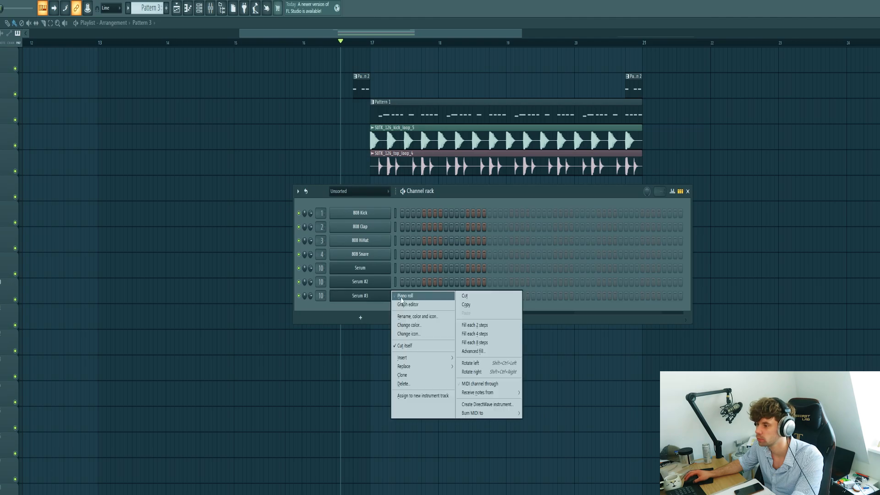
left_click(400, 300)
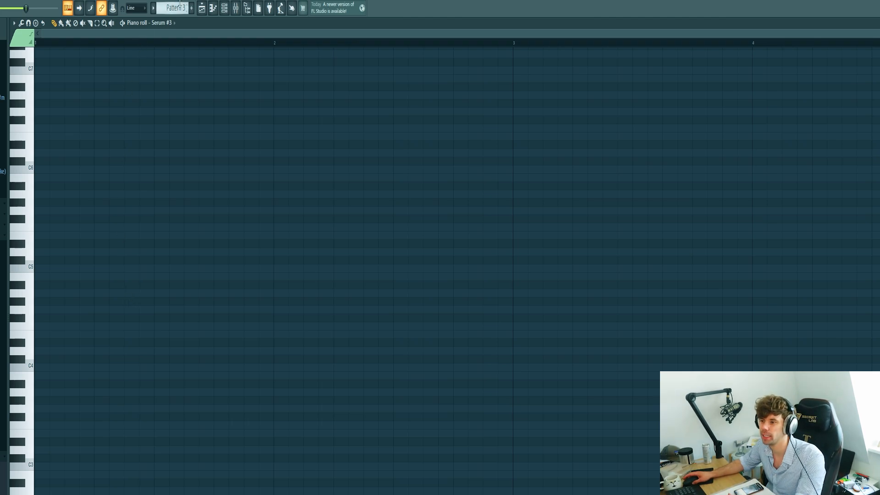
left_click(179, 7)
left_click(216, 145)
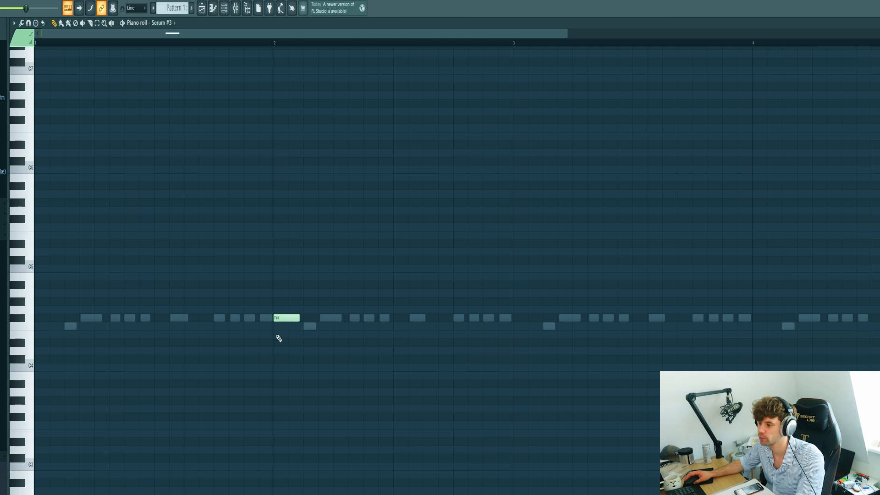
scroll(279, 338, "down", 1, "ctrl")
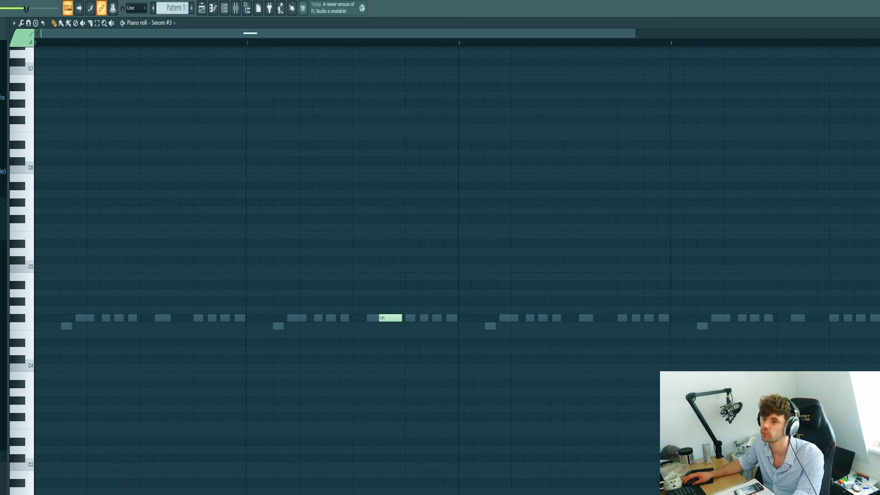
key("space")
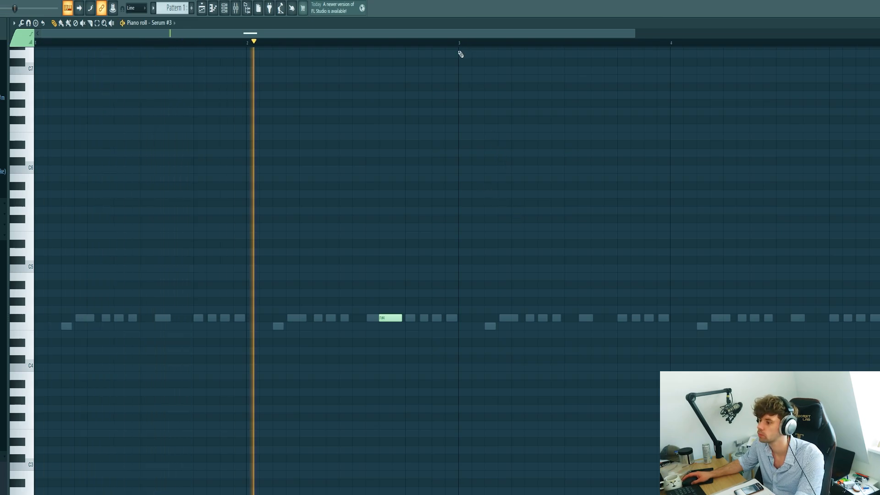
left_click(801, 319)
Step: Solo Track 3 in the playlist, enable Tracks 2 and 4 alongside it, and play the basslines with the kick
key("F5")
right_click(41, 120)
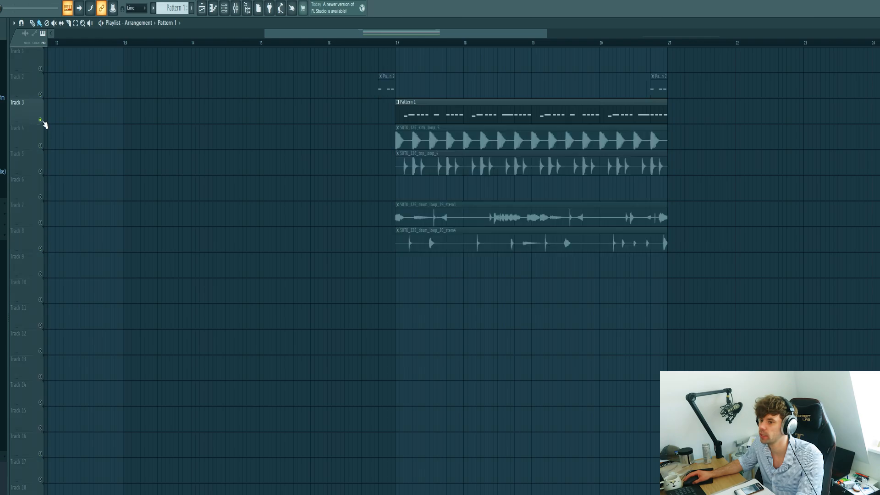
left_click(41, 94)
left_click(41, 146)
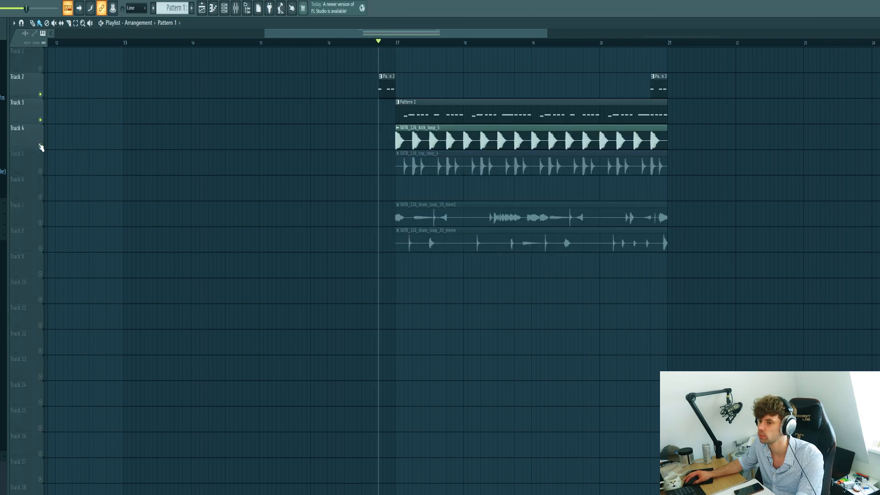
key("space")
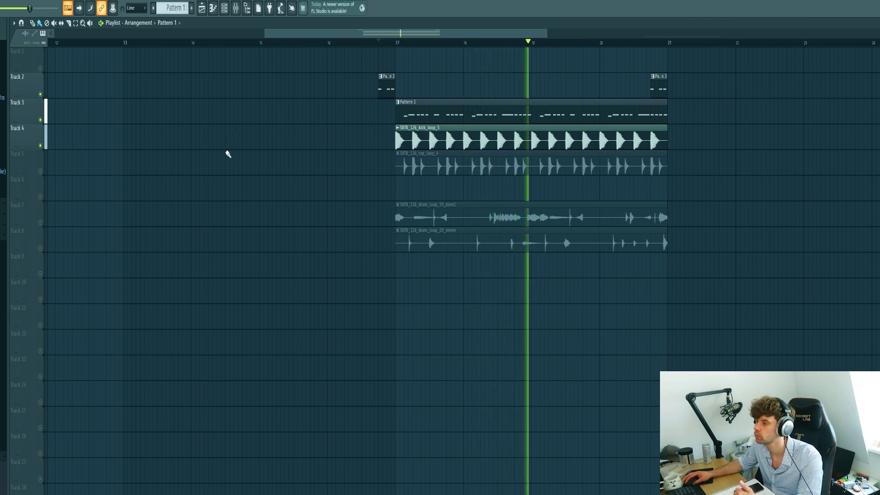
Step: Shorten the original Serum note in bar 4 of Pattern 1 to end before the Serum #3 note, and play the phrase
key("F7")
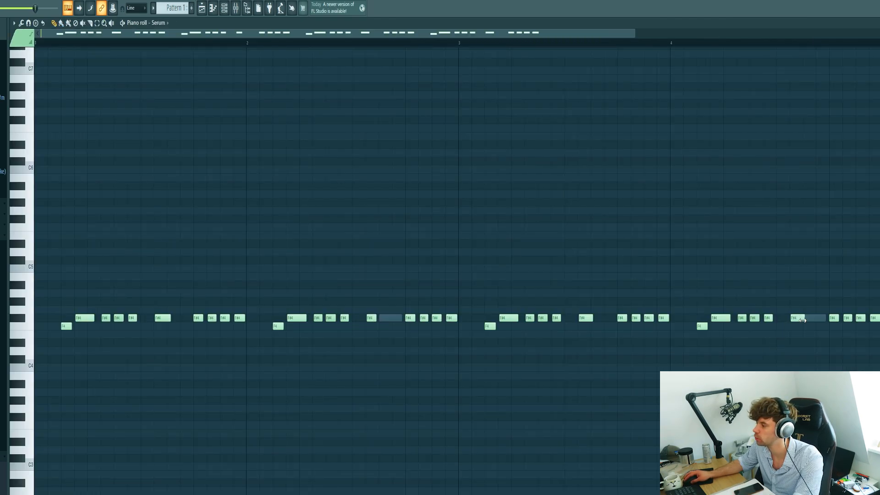
key("space")
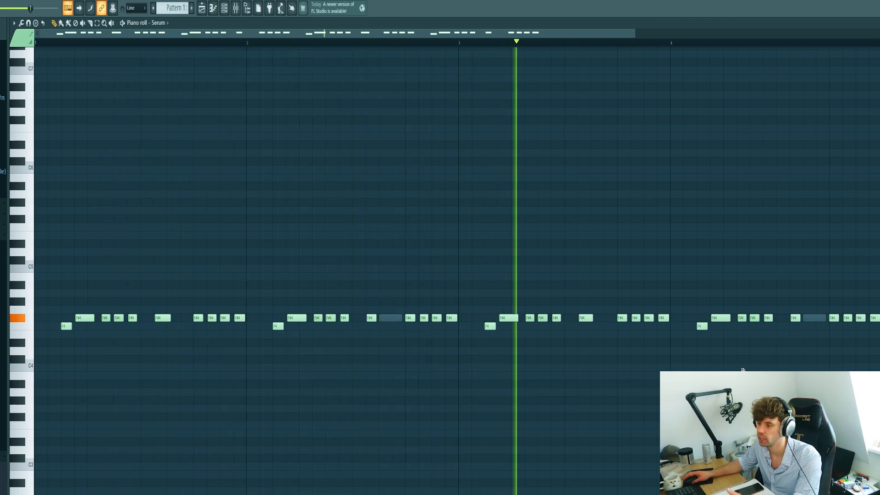
key("F5")
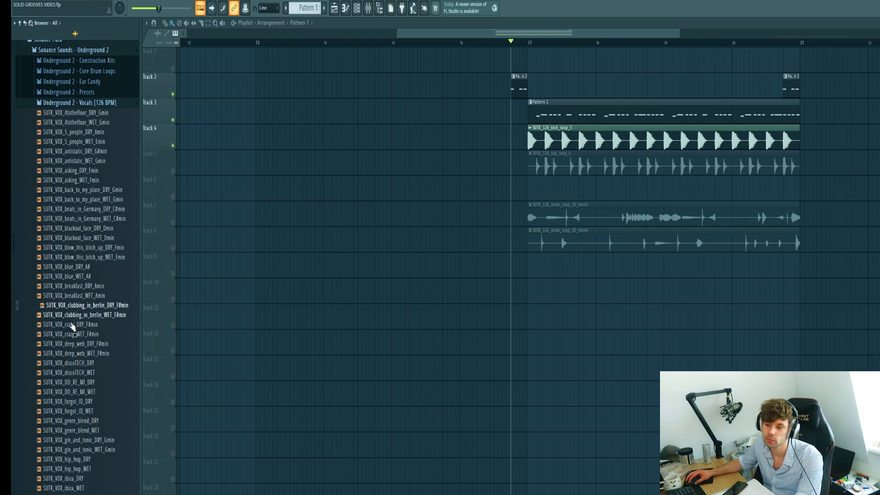
Step: Add the SUTK_VOX_back_to_my_place_WET_Gmin vocal to the playlist and lower its time-stretching pitch
left_click(109, 200)
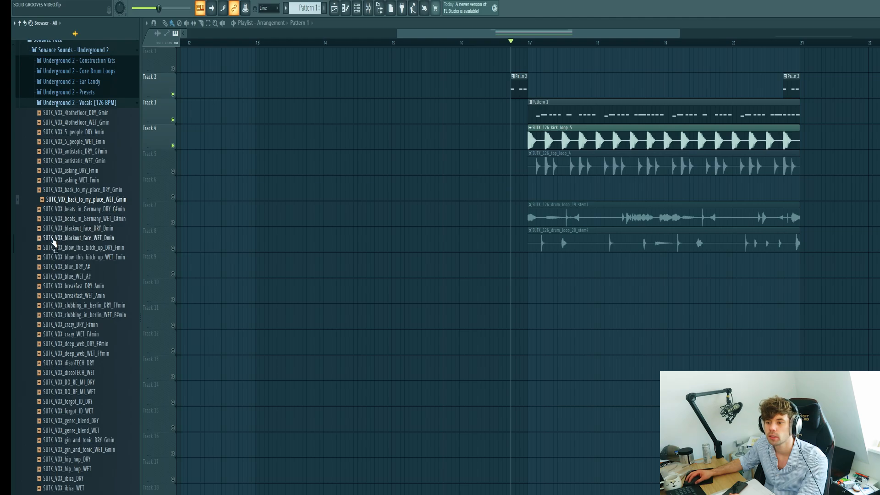
left_click_drag(67, 204, 391, 208)
double_click(391, 208)
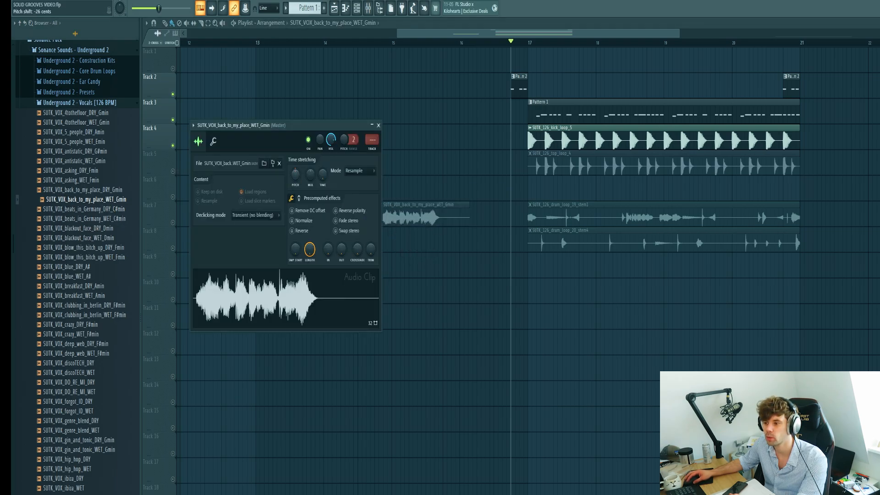
left_click(391, 210)
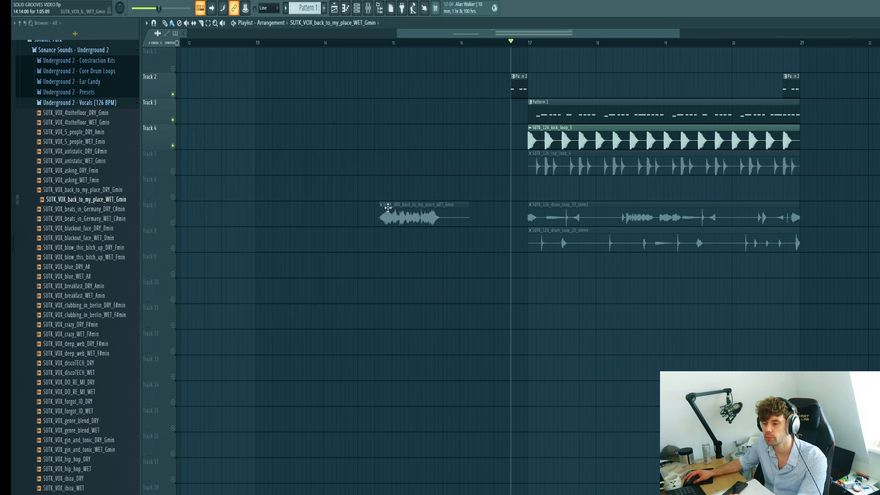
Step: Place the vocal on Track 6 as a one-bar clip filling bar 16 and play it into the kick and bass
key("Return")
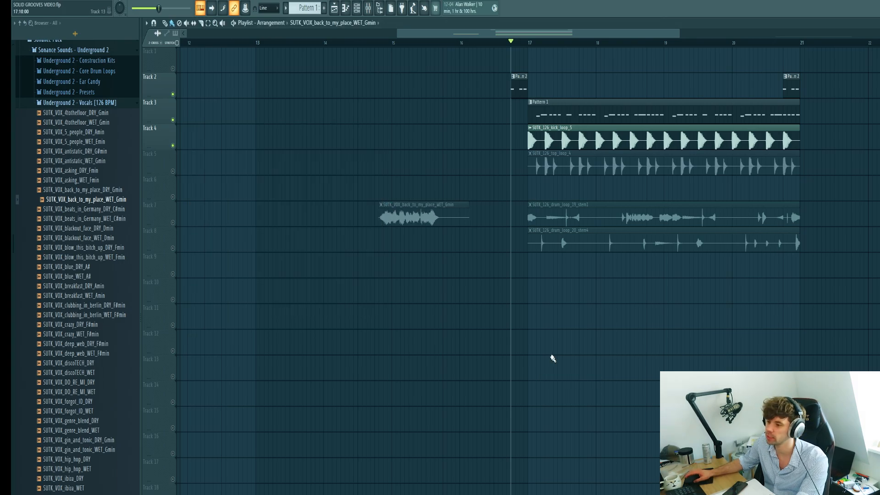
left_click_drag(406, 210, 486, 185)
key("space")
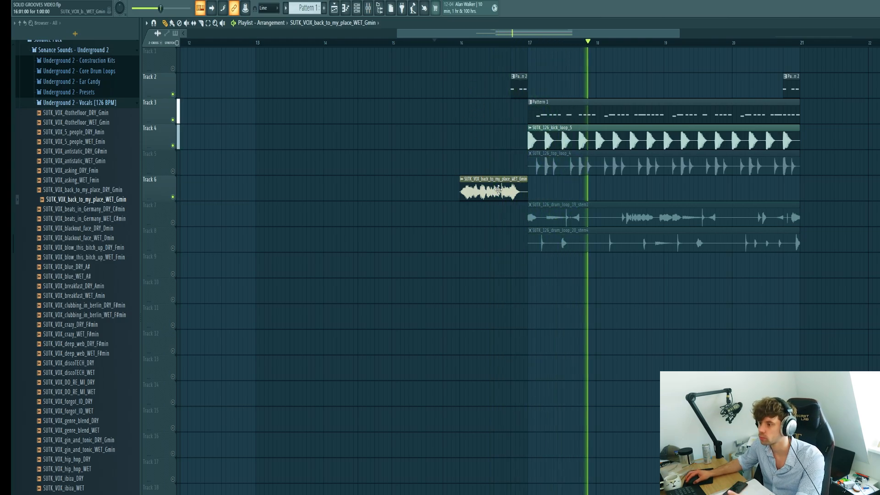
key("space")
Step: Solo and audition the Track 6 vocal, slicing it at the third and fourth beats of bar 16
scroll(502, 198, "up", 3)
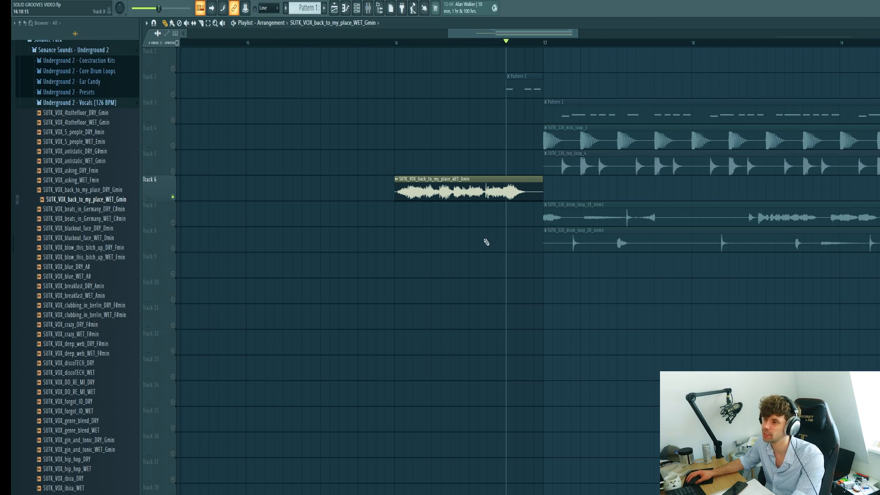
key("space")
left_click(471, 43)
key("space")
key("space")
key("space")
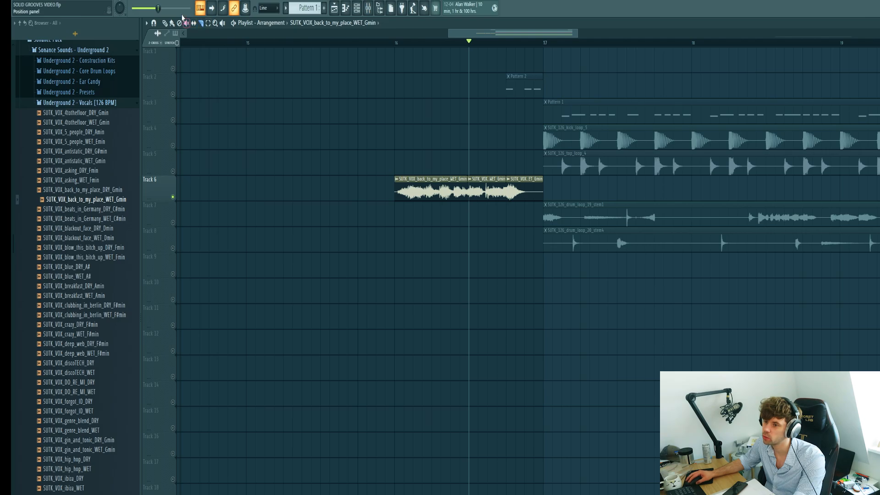
Step: Copy the vocal's middle slice to the fourth beat of bar 17 and make the copy unique as a sample
left_click(477, 188)
left_click(659, 189)
left_click(657, 179)
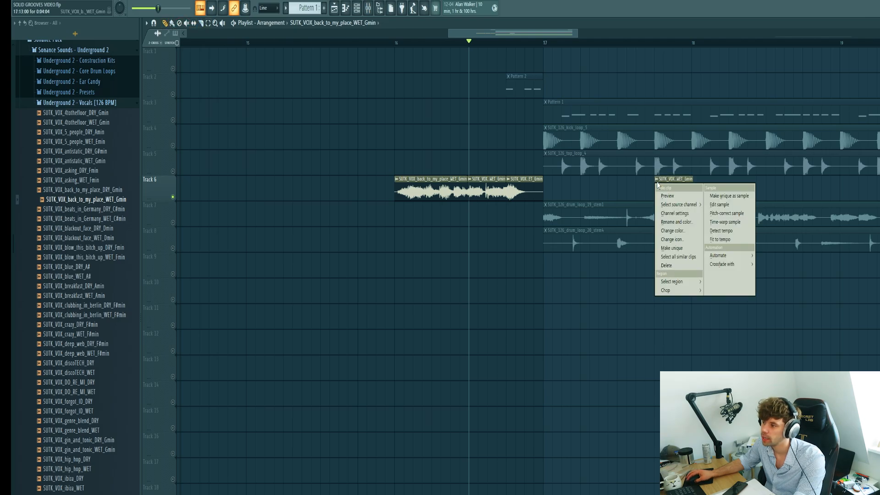
left_click(706, 199)
key("Return")
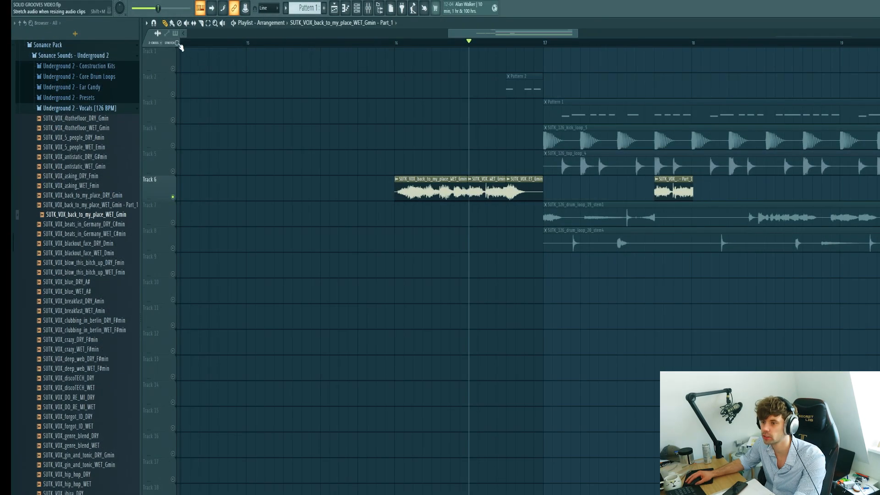
Step: Move the new vocal sample to the start of bar 18, stretch it to a full bar and play it
left_click_drag(685, 188, 766, 193)
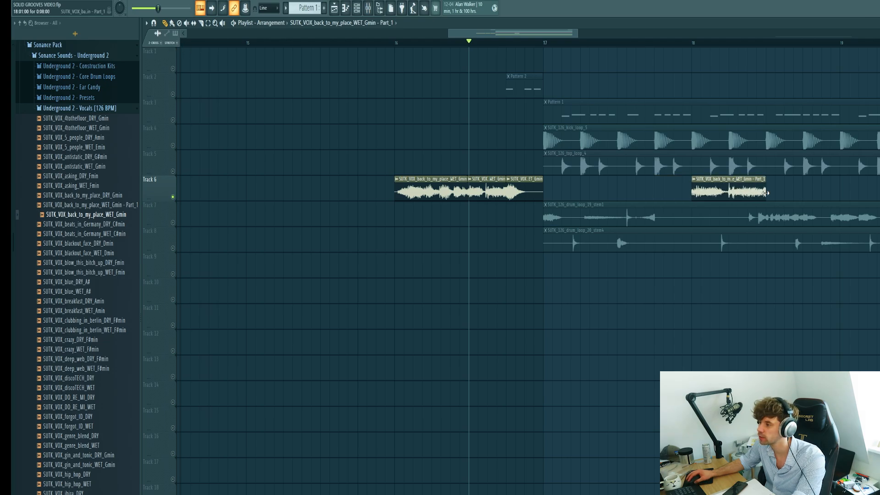
left_click(683, 45)
key("space")
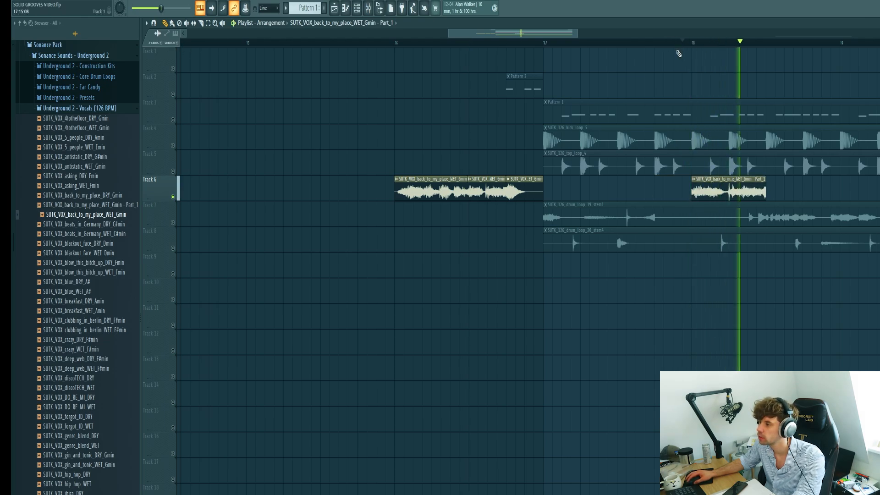
key("space")
left_click_drag(765, 182, 839, 185)
key("space")
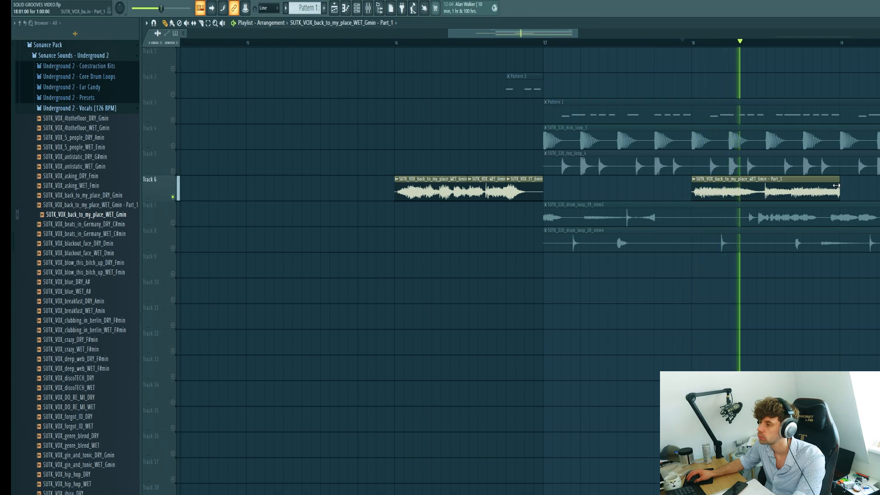
key("space")
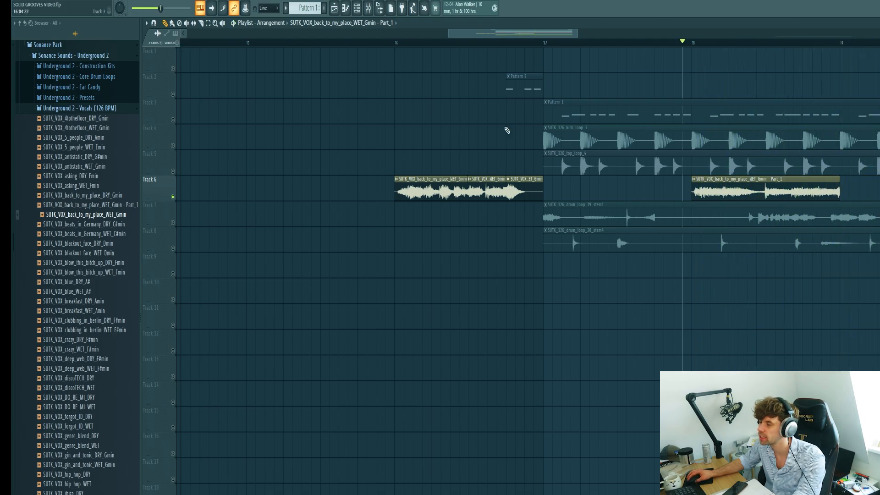
Step: Extend the stretched vocal clip's end by about half a beat, play it, and move the clip to bar 20 on Track 6
left_click_drag(838, 187, 857, 187)
key("space")
scroll(678, 190, "down", 3)
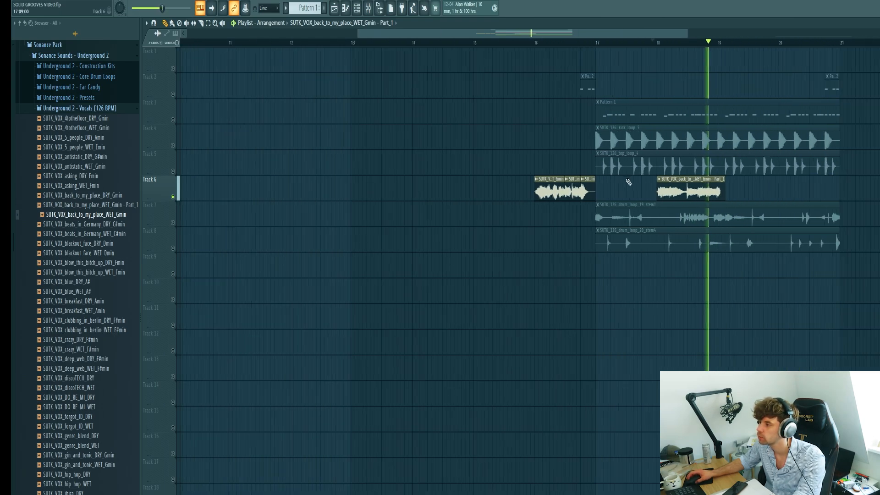
left_click_drag(677, 191, 770, 190)
left_click_drag(770, 190, 777, 190)
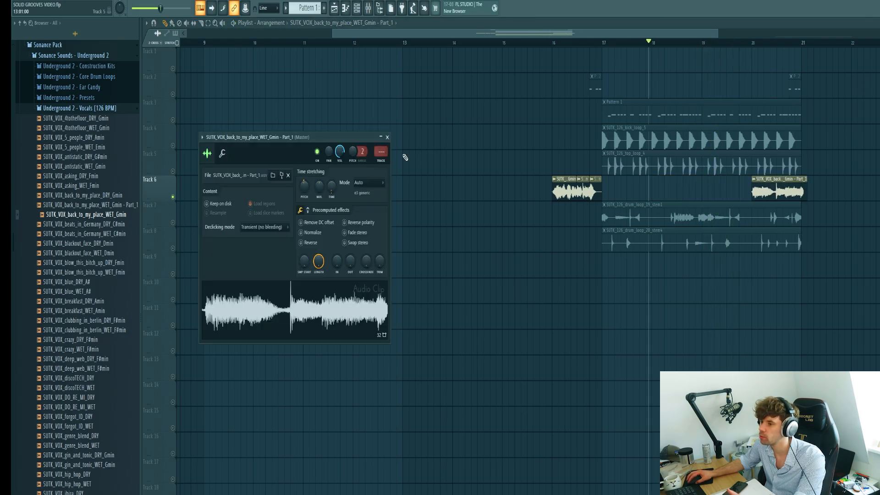
Step: Route the stretched vocal sample to mixer track 11 and add FabFilter Pro-Q 3 to that track
left_click(382, 161)
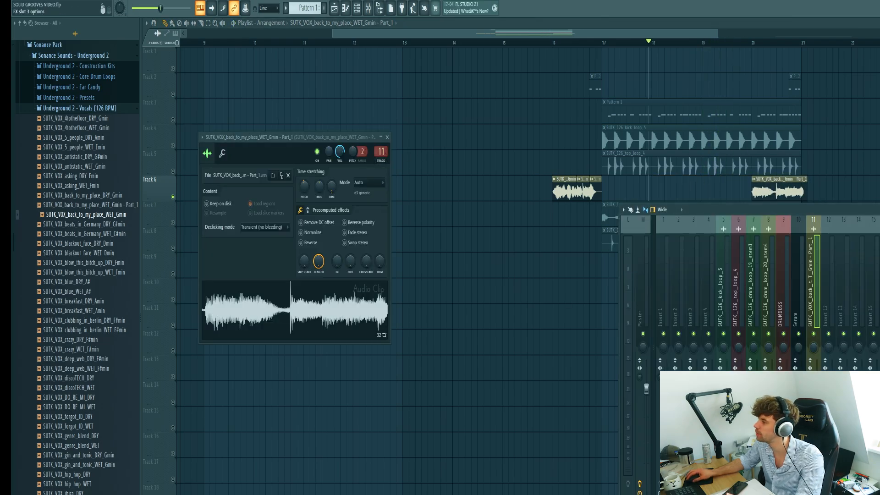
left_click(867, 206)
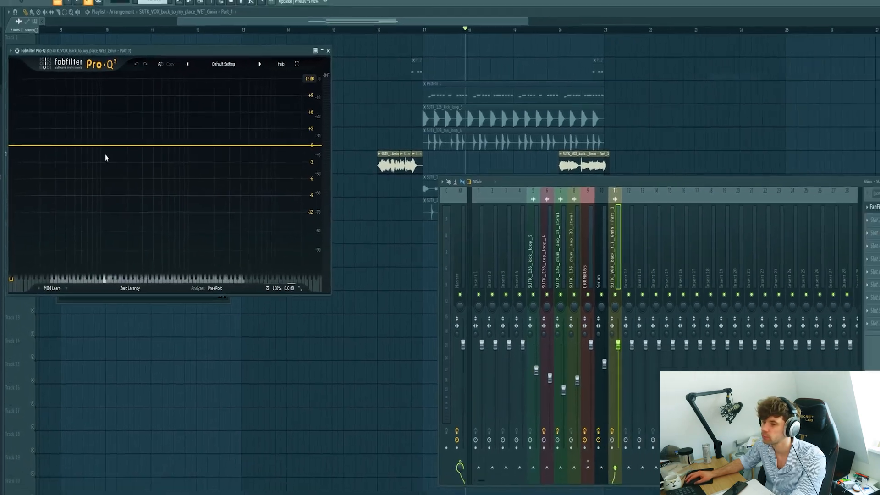
Step: Play the vocal and add a low-cut band at about 170 Hz in its Pro-Q 3
key("space")
key("space")
left_click(101, 146)
right_click(101, 145)
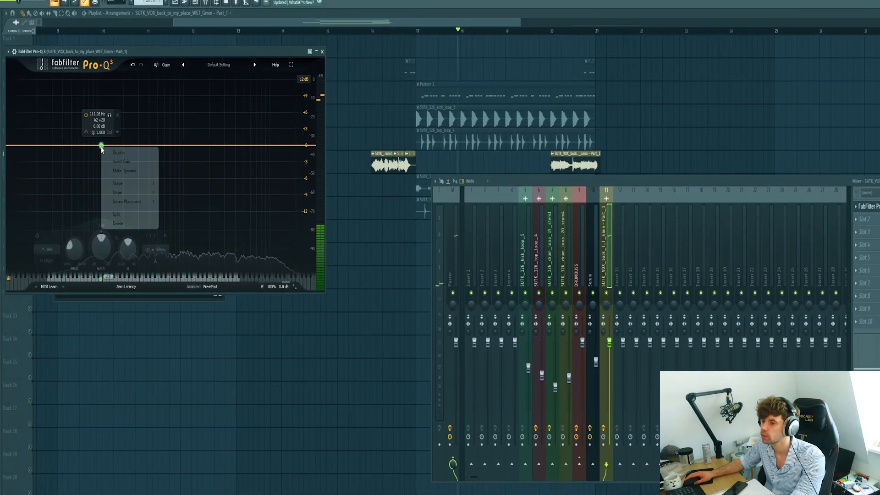
mouse_move(131, 183)
left_click(175, 202)
left_click_drag(102, 145, 117, 147)
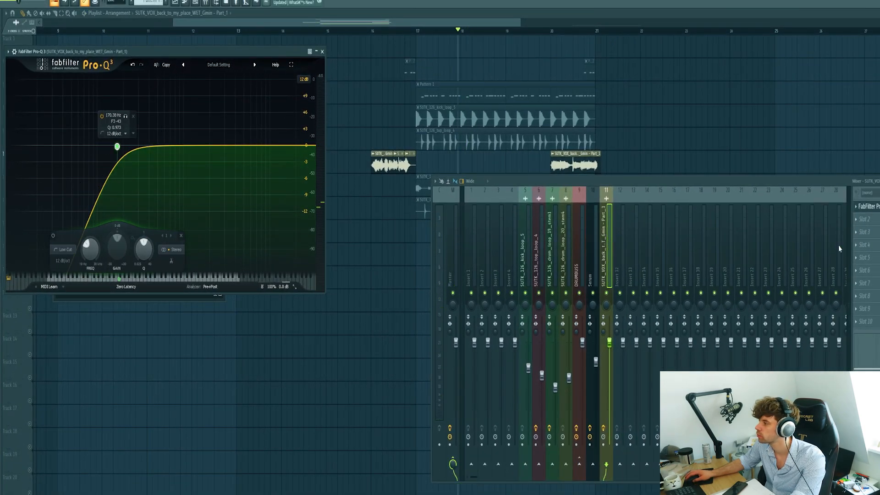
Step: Add OTT to the vocal's mixer track and lower its depth while the vocal plays
left_click(866, 219)
left_click(761, 134)
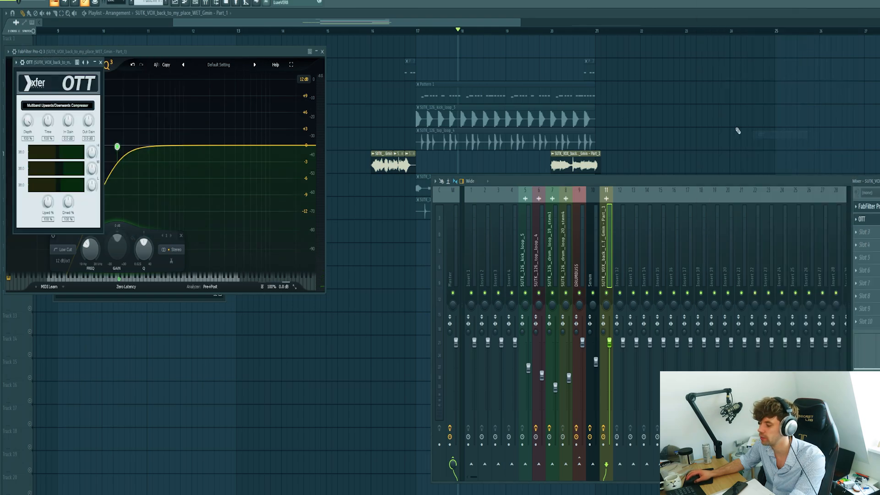
key("space")
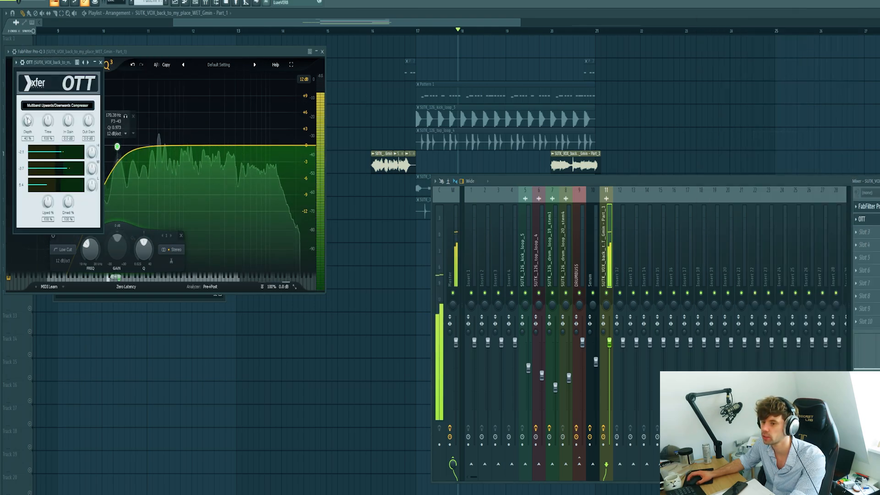
key("space")
Step: Add H-Delay Stereo to the vocal's mixer track and raise its high-pass filter during playback
left_click(865, 232)
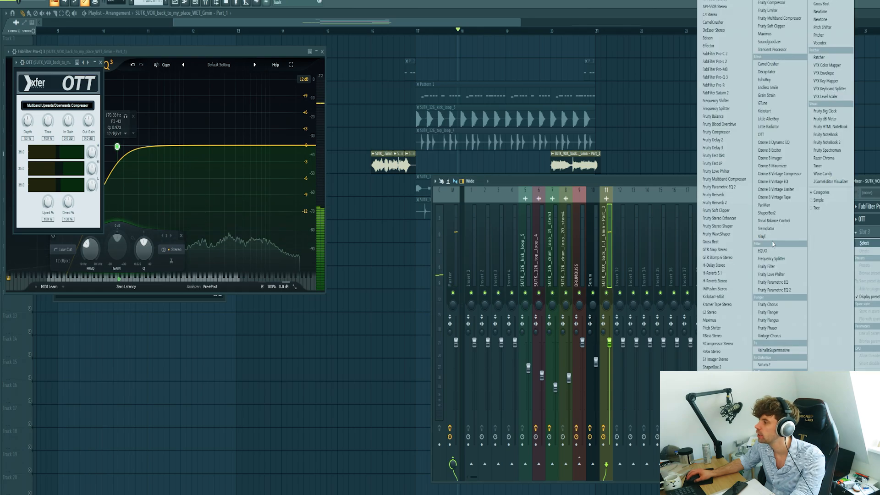
left_click(713, 266)
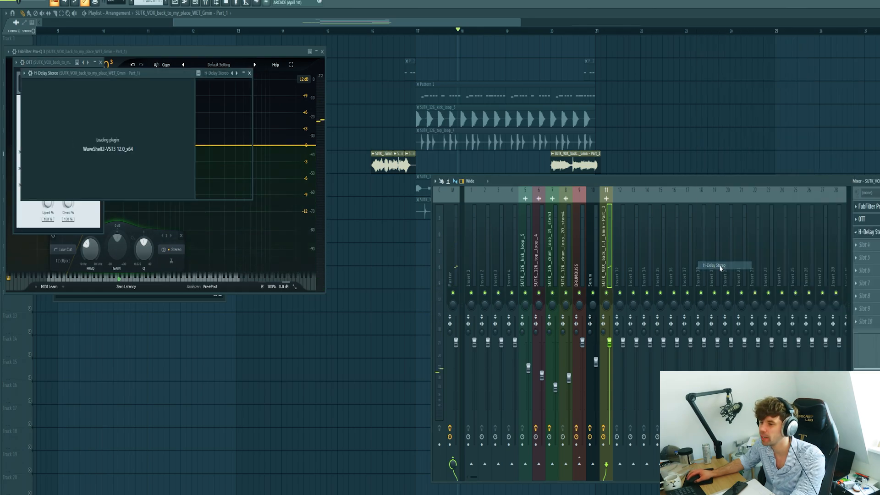
key("space")
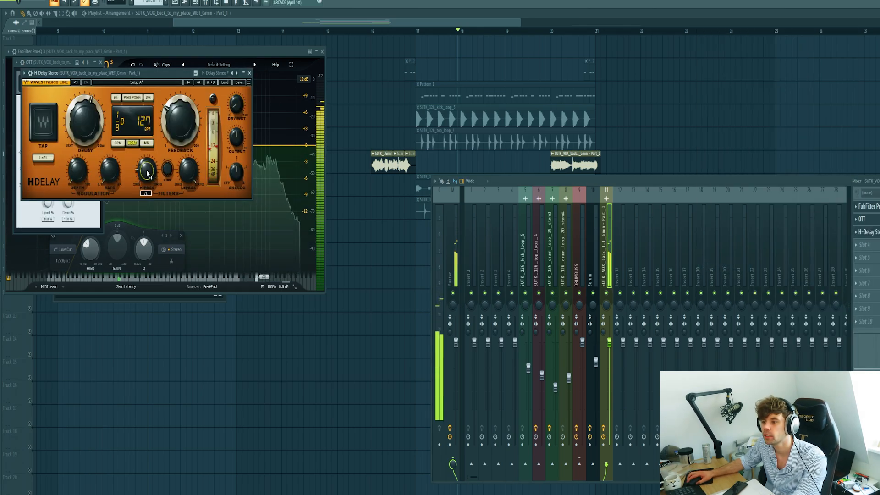
scroll(147, 173, "up", 3)
Step: Add FabFilter Pro-R to the vocal's mixer track, reduce its mix, increase the distance and set the space to 3.20 s
left_click(864, 245)
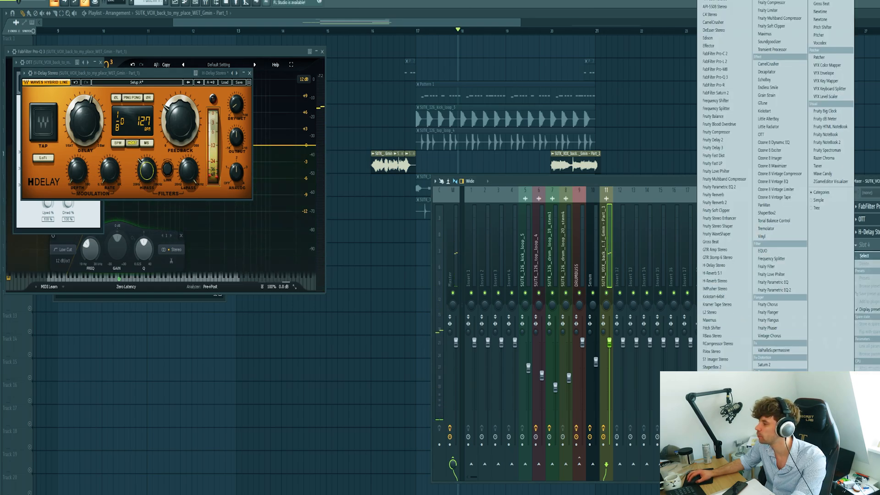
left_click(715, 85)
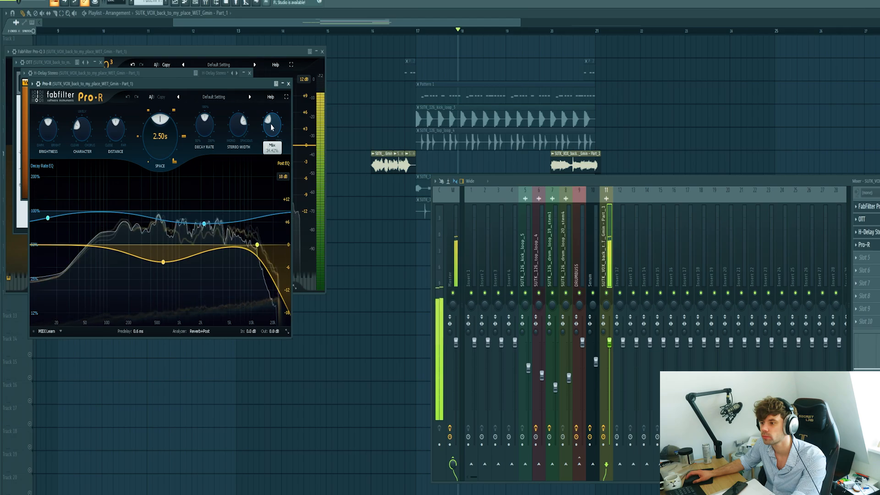
left_click_drag(271, 124, 271, 120)
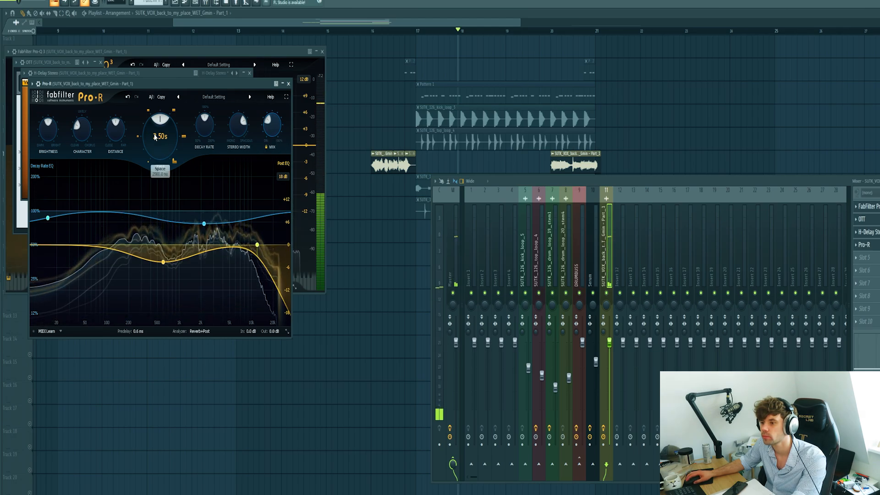
left_click_drag(116, 142, 173, 139)
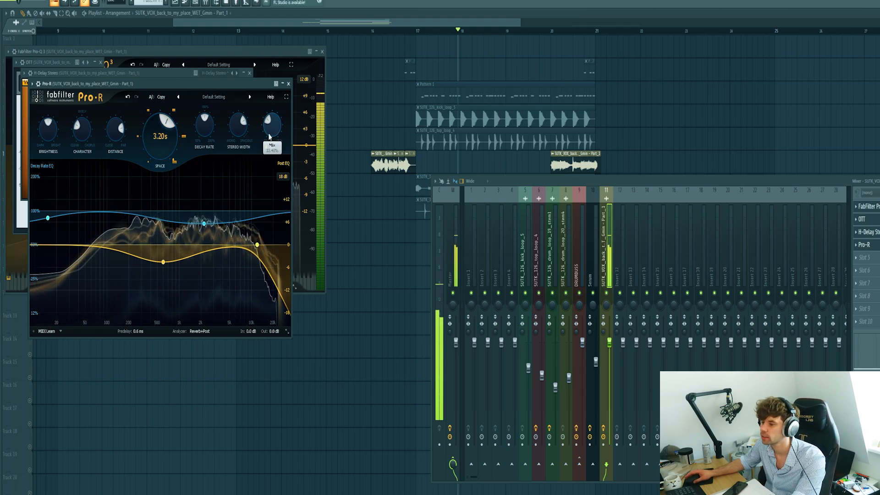
Step: Add Kickstart to the vocal's last effect slot and lower the fader of mixer track 11
left_click(864, 296)
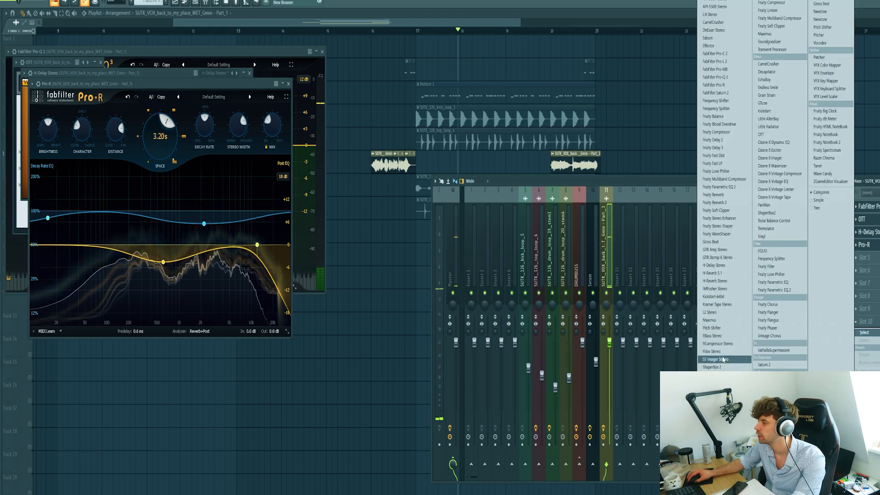
left_click(710, 297)
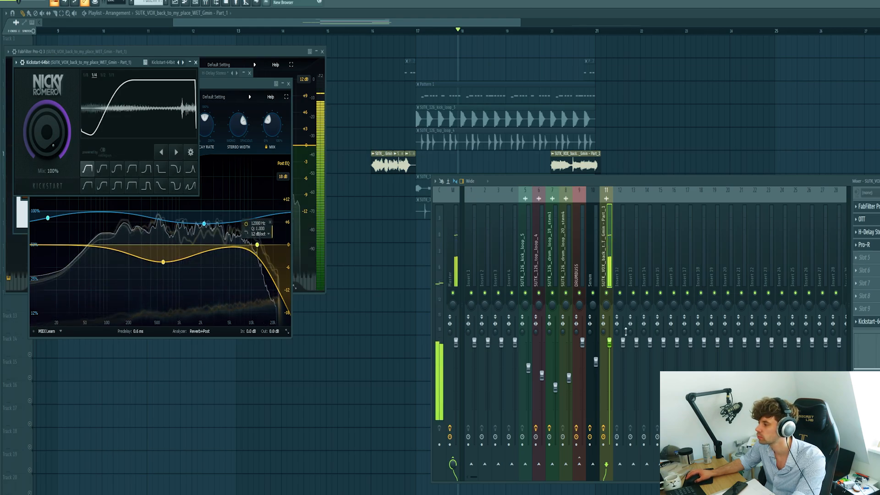
left_click_drag(609, 343, 609, 374)
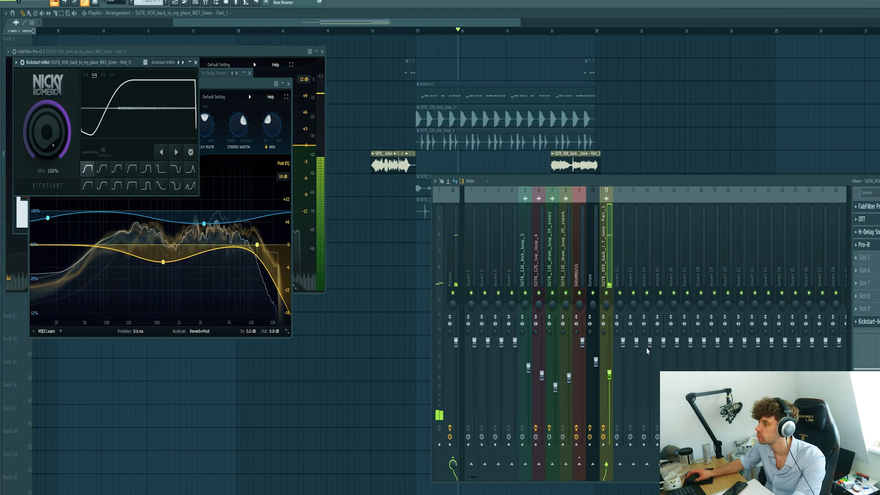
Step: Add S1 Imager Stereo between OTT and H-Delay on the vocal's mixer track and increase its width
left_click(856, 259)
left_click(716, 359)
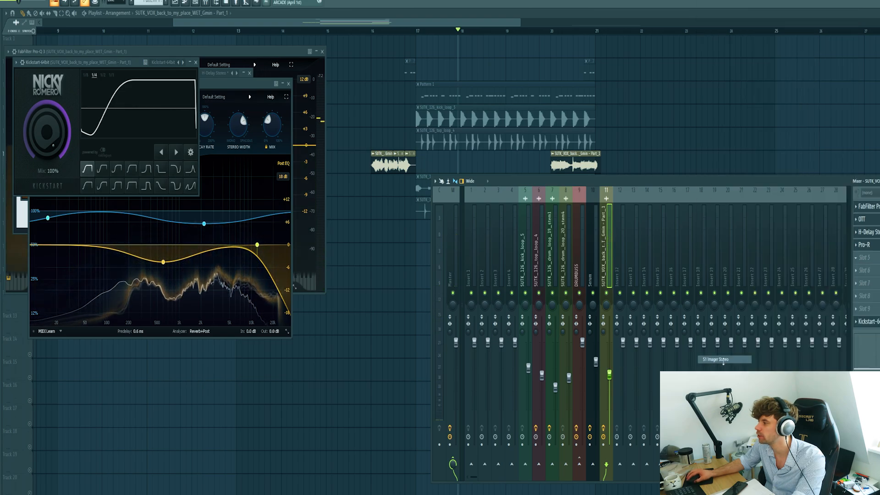
left_click_drag(63, 141, 67, 137)
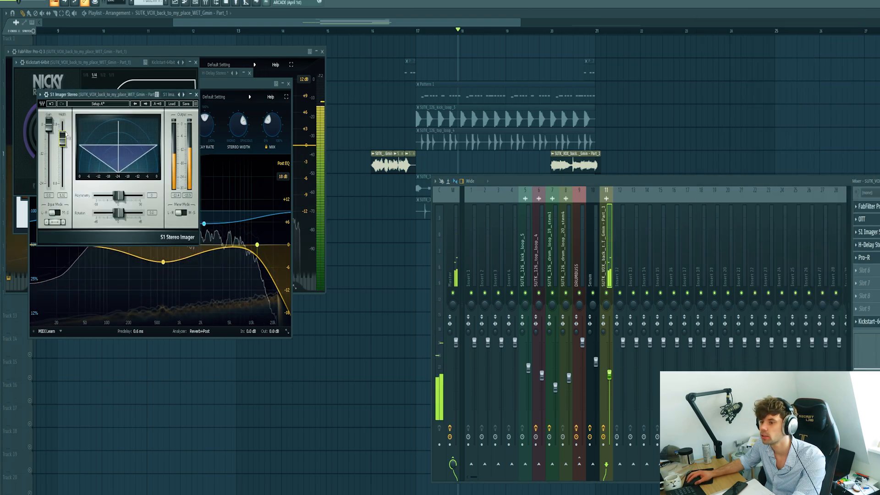
Step: Close the mixer and unmute playlist Tracks 3, 4, 5 and 7
key("F12")
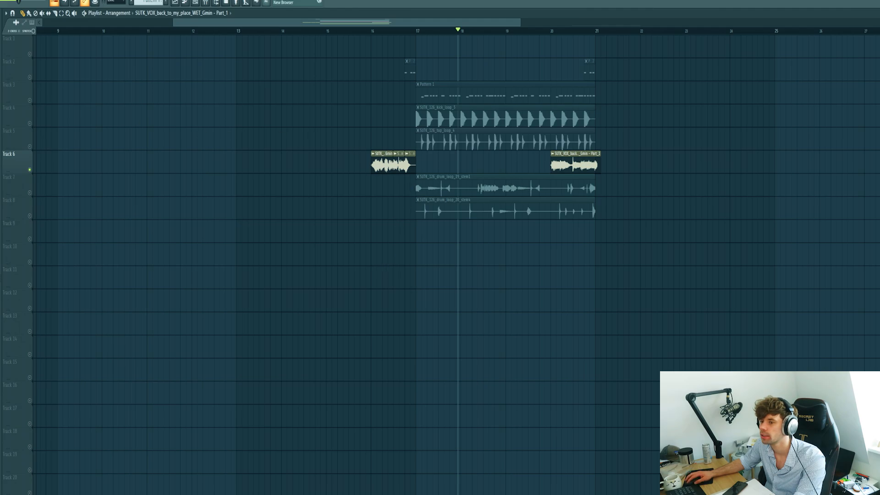
left_click(30, 101)
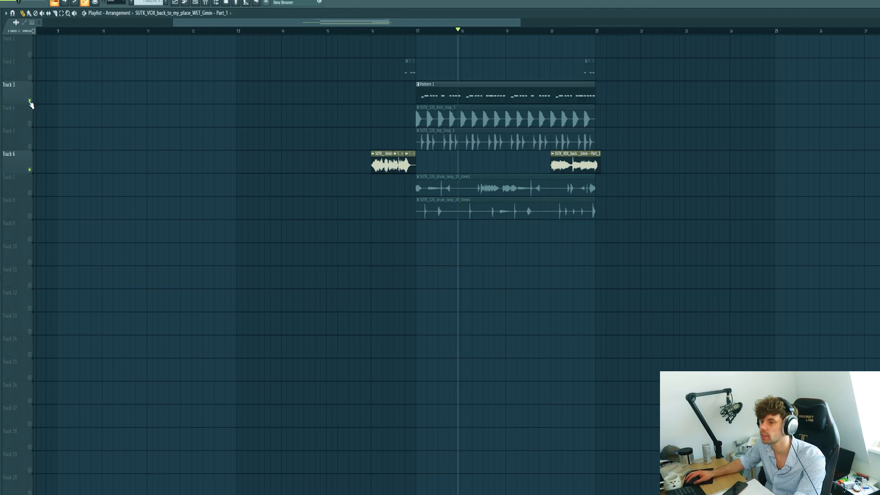
left_click(29, 124)
left_click(30, 146)
left_click(30, 193)
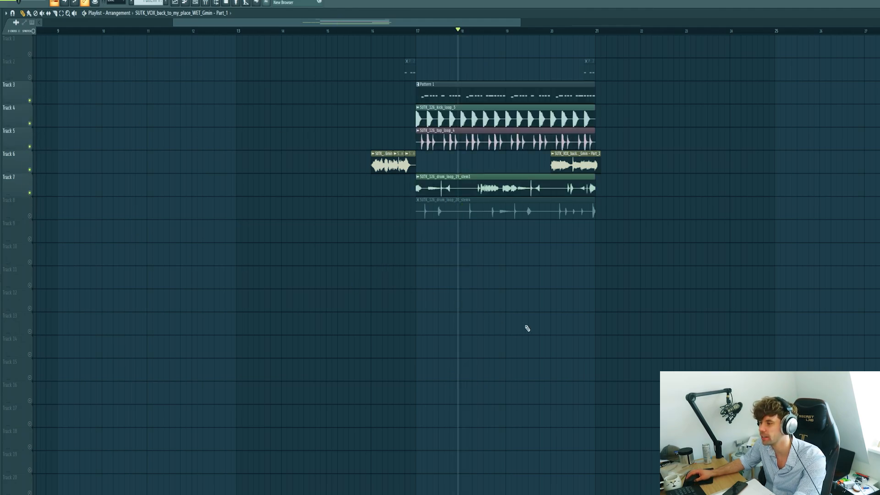
Step: Duplicate the clips of bars 17–20 to bar 21 and unmute Track 2 while listening
left_click_drag(632, 236, 425, 96)
key("ctrl+b")
left_click(399, 85)
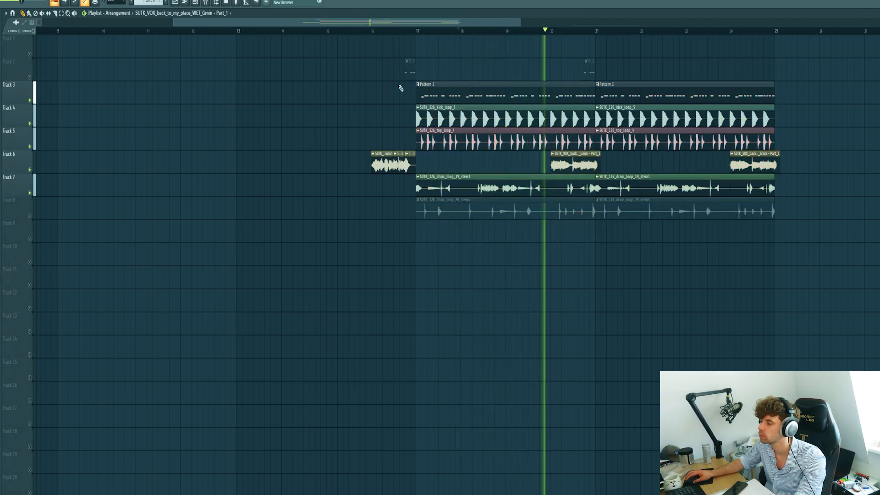
left_click(30, 101)
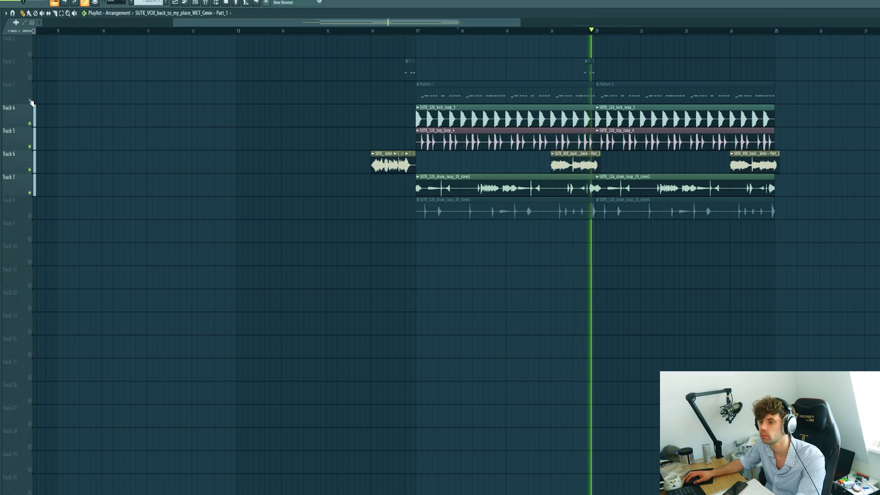
left_click(30, 78)
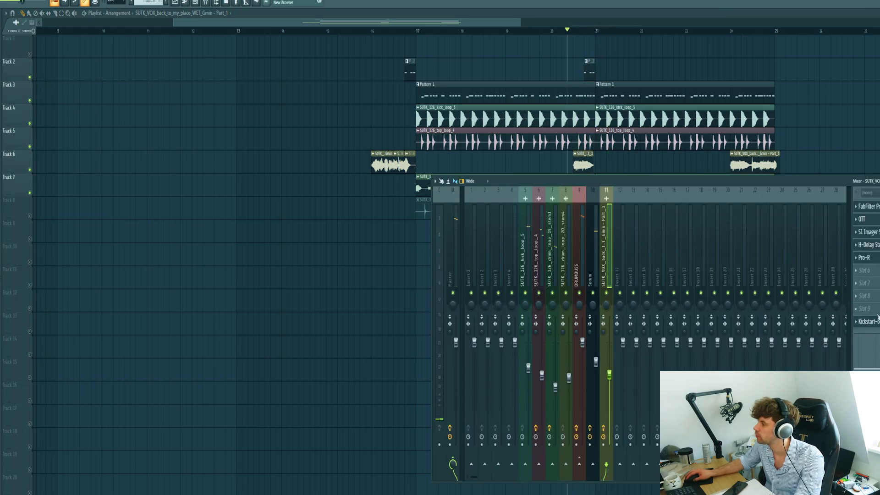
Step: Add Gross Beat to slot 8 of the vocal's mixer track and pick Saw Gate 1 from the Momentary preset
left_click(876, 314)
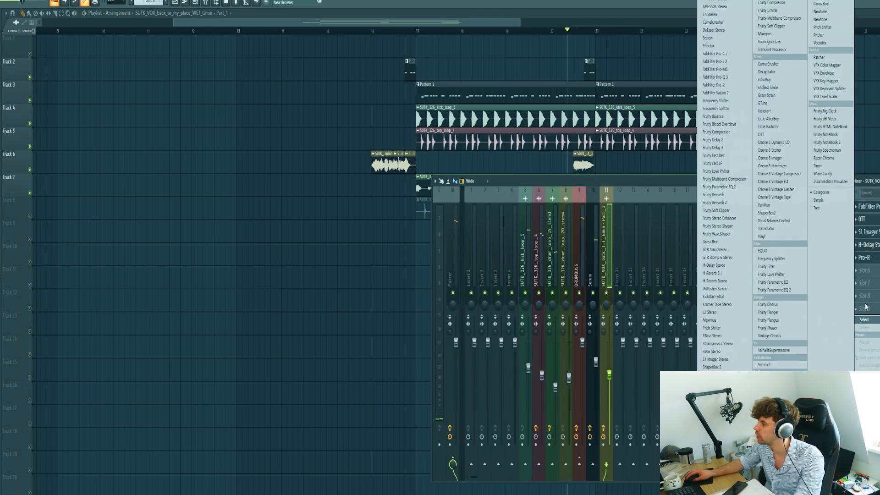
left_click(865, 300)
left_click(864, 298)
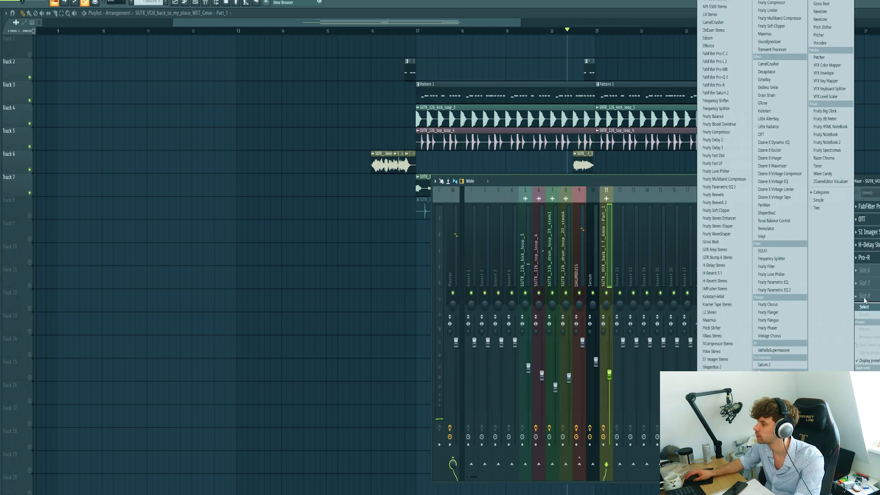
left_click(711, 242)
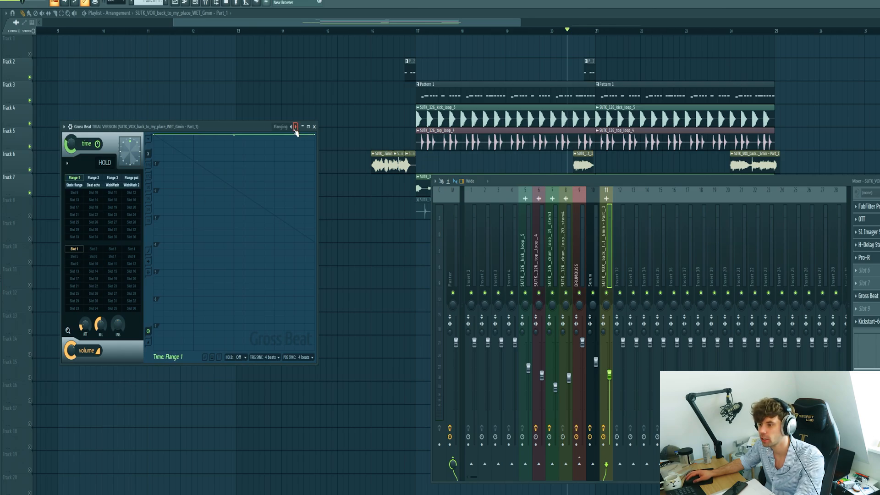
left_click(296, 127)
left_click(74, 272)
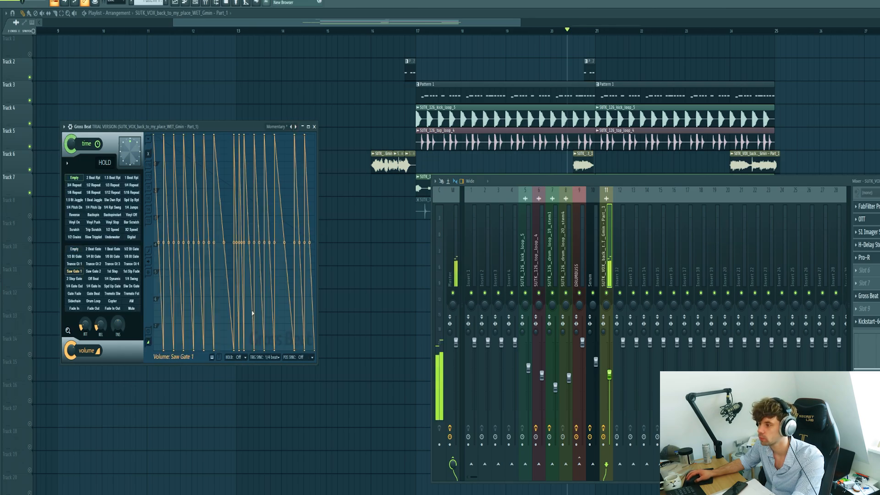
Step: Close the mixer, play the section, and extend the bar 20 vocal clip slightly past the start of bar 21
key("F12")
key("space")
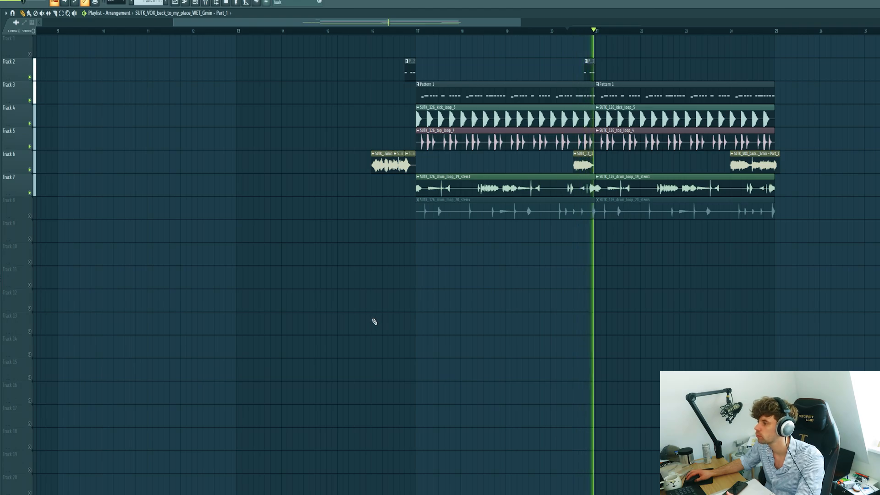
key("space")
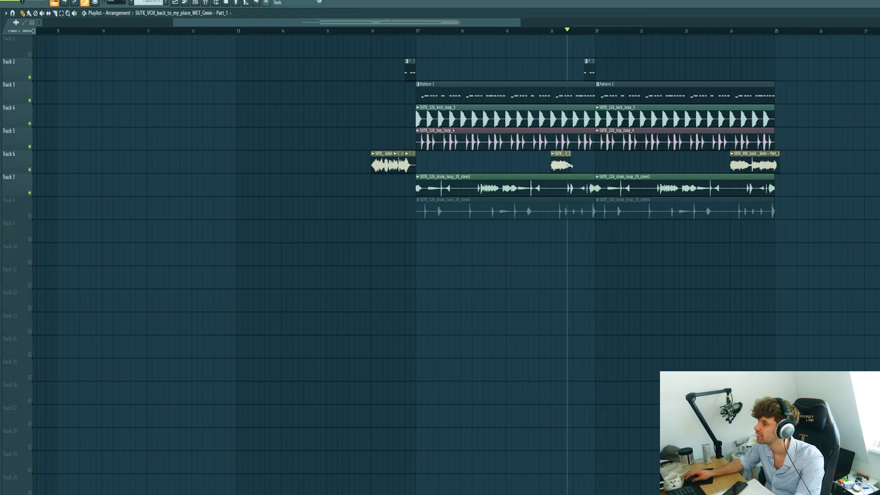
left_click_drag(569, 166, 603, 168)
key("space")
left_click_drag(544, 31, 534, 31)
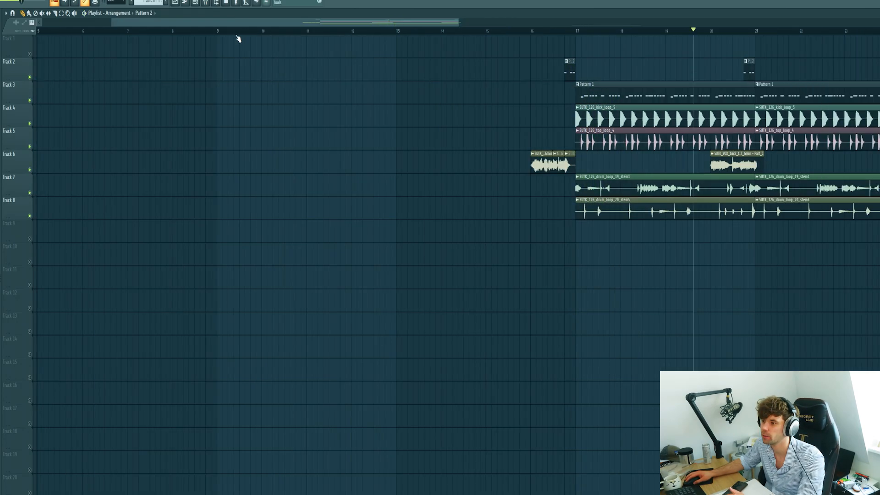
Step: Set the loop range to bars 9–16 and fill bars 9–15 with copies of the Track 5, 7 and 8 loops
left_click_drag(219, 32, 579, 34)
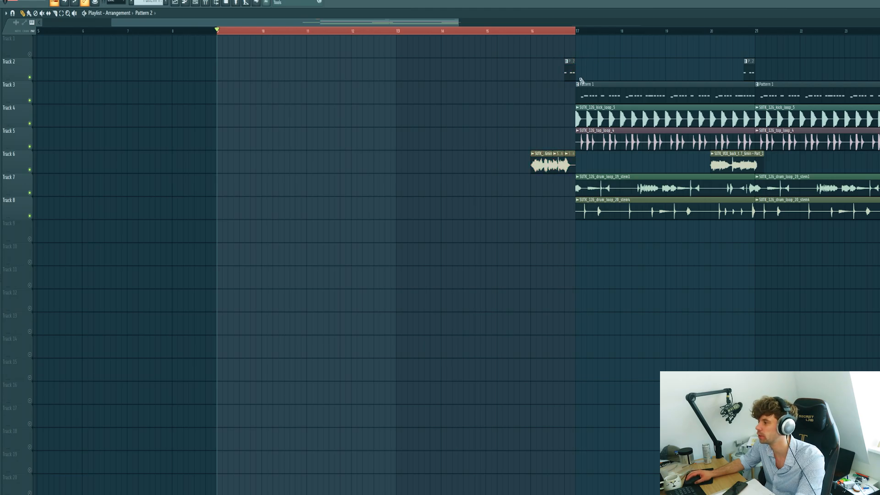
left_click_drag(530, 184, 618, 203)
left_click(660, 141, "ctrl+shift")
left_click_drag(643, 145, 285, 155)
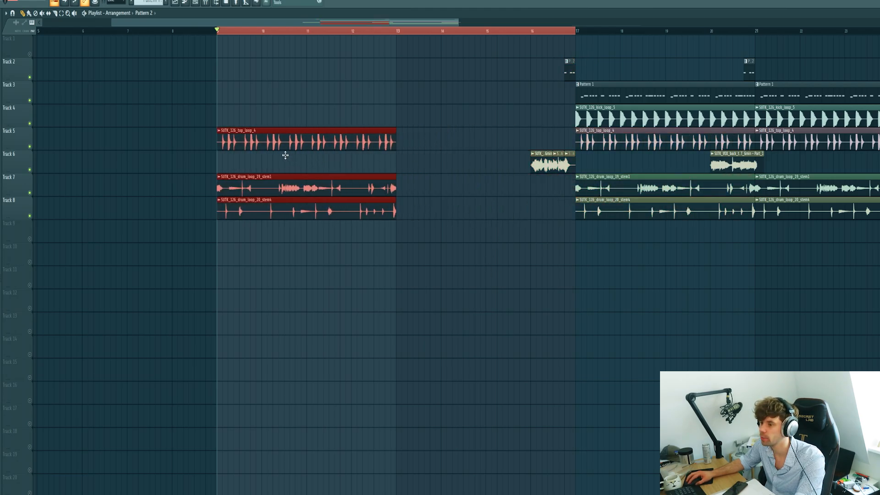
key("ctrl+b")
left_click_drag(573, 130, 529, 132)
Step: Copy the original vocal phrase to bars 9, 11 and 13 and the third beat of bar 14 on Track 6 during playback
left_click_drag(534, 162, 214, 163)
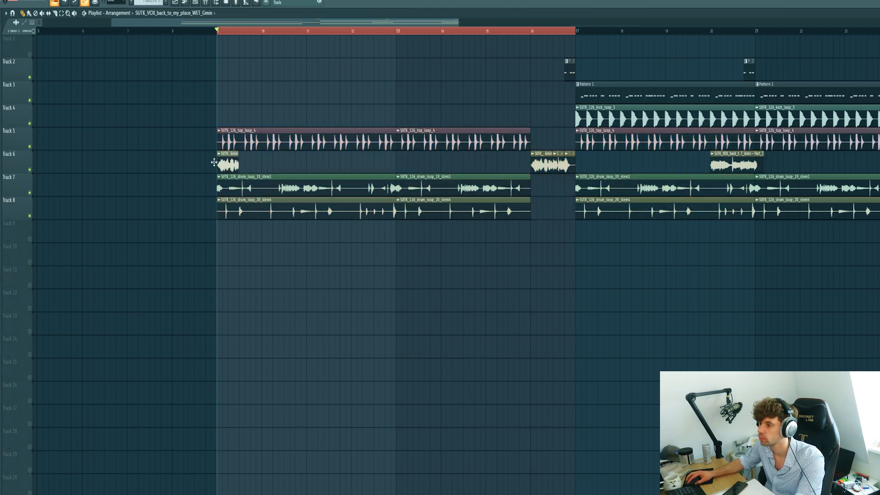
key("space")
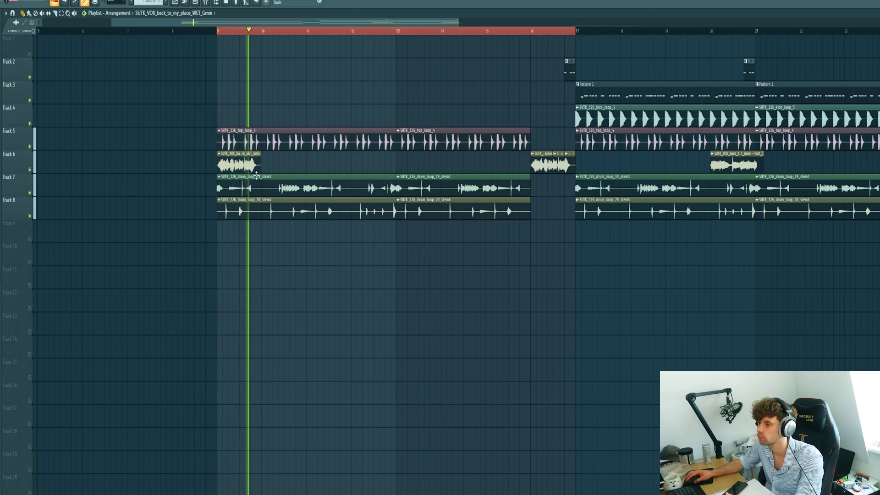
left_click(308, 163)
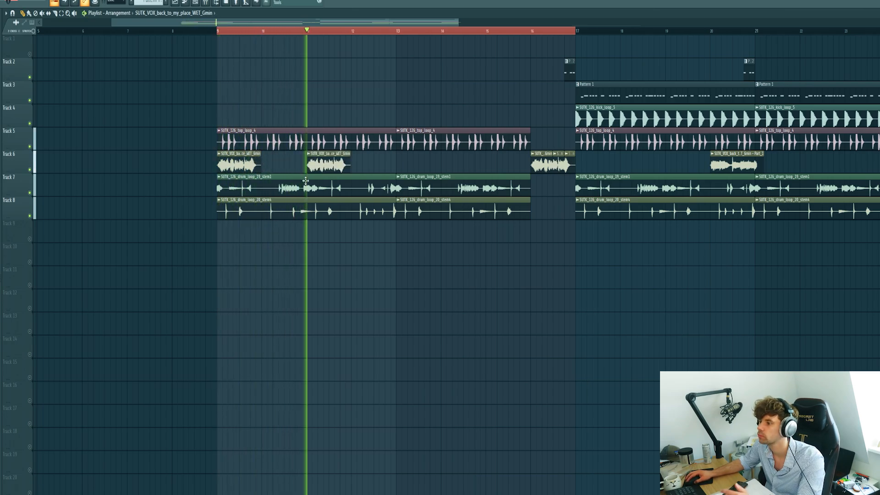
left_click(404, 163)
left_click(466, 165)
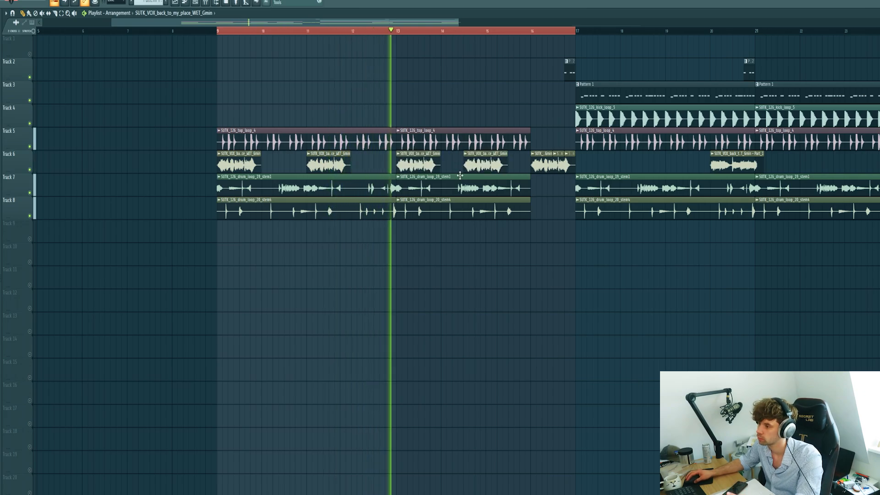
Step: Stop playback and add FabFilter Pro-Q 3 to slot 1 of the vocal's mixer track with a low cut, low-frequency dip and slight high-shelf cut
key("space")
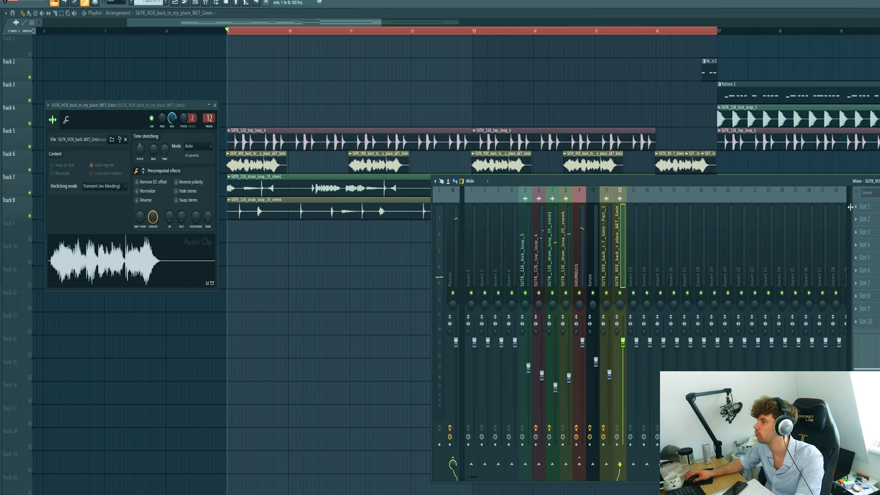
left_click(858, 207)
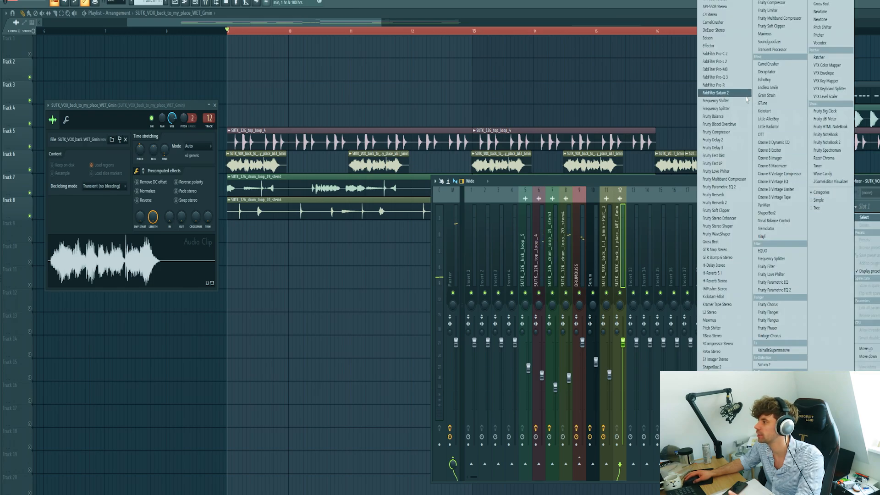
left_click(726, 77)
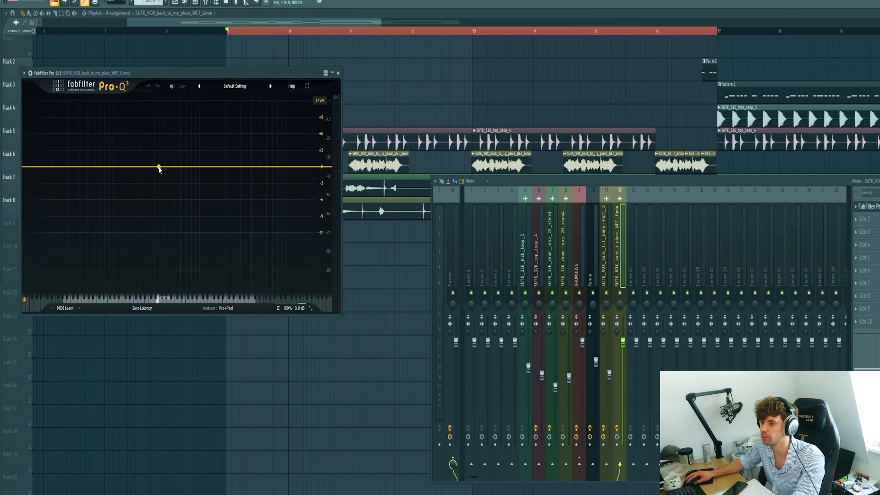
left_click_drag(114, 167, 115, 191)
right_click(79, 171)
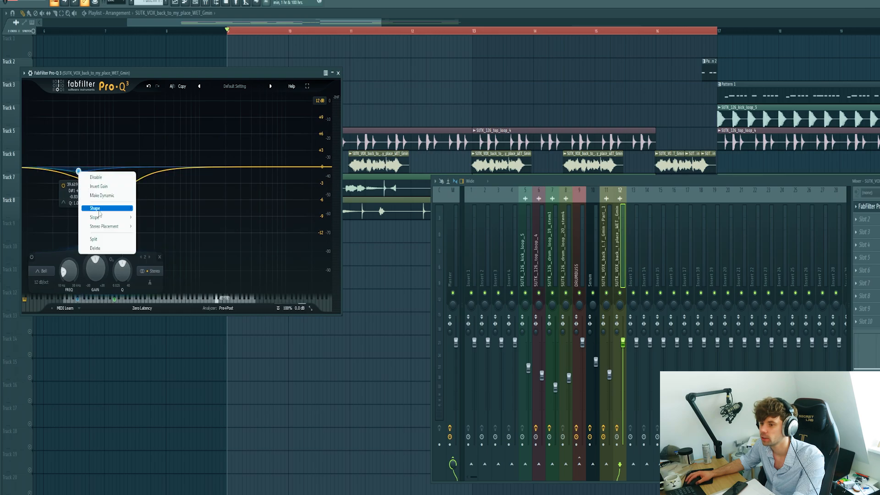
mouse_move(96, 209)
left_click(149, 225)
left_click_drag(79, 167, 114, 166)
left_click_drag(290, 166, 284, 172)
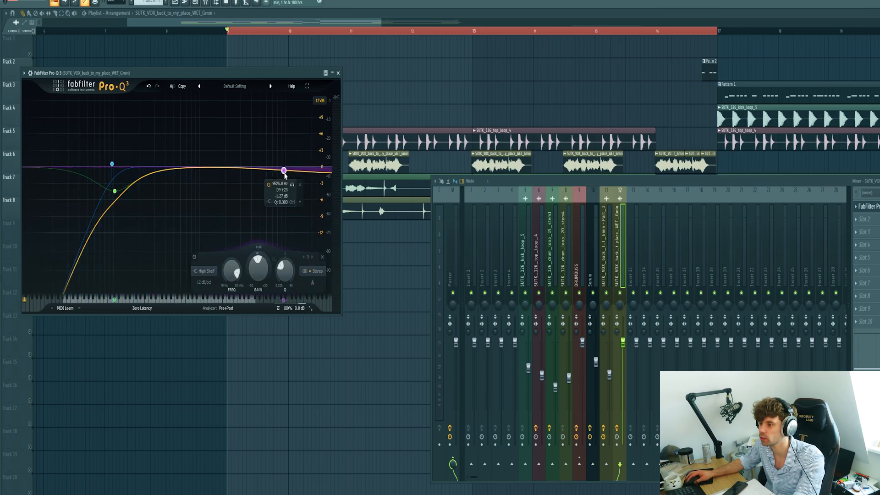
Step: Add Endless Smile to slot 2 and automate its intensity on Track 1, rising from bar 9 and dropping to zero at bar 16
left_click(874, 222)
mouse_move(864, 230)
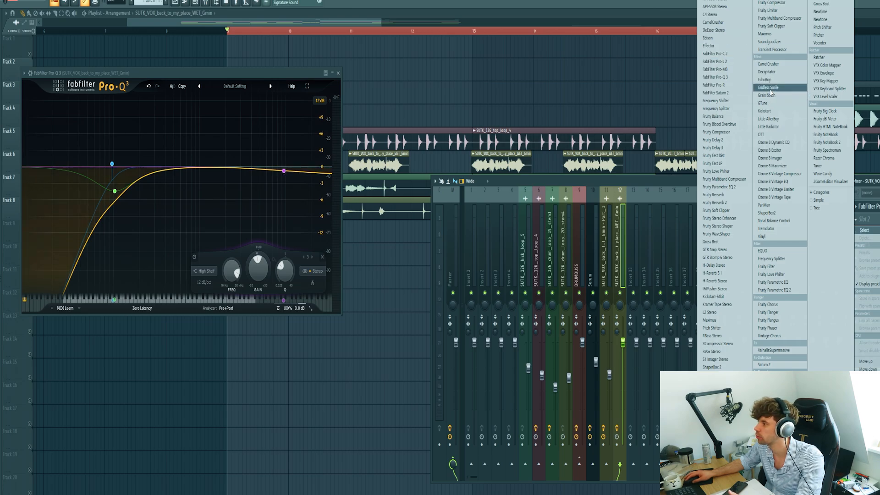
left_click(771, 88)
left_click(493, 110)
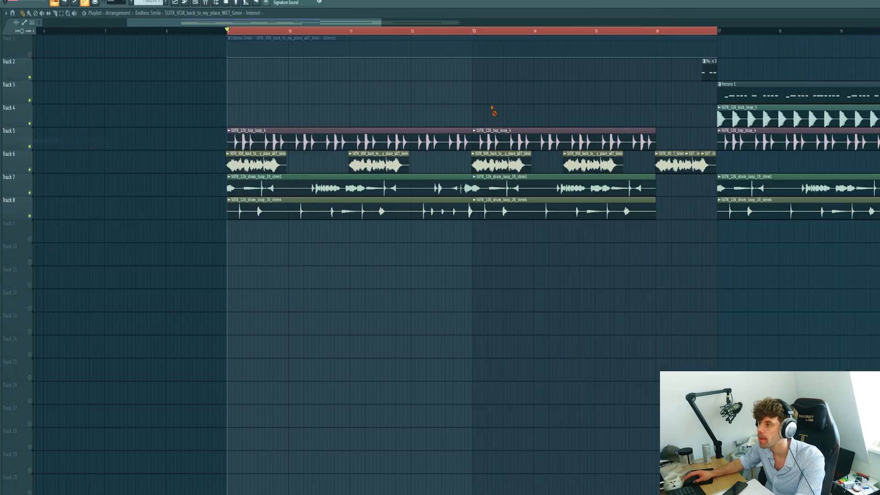
left_click(30, 55)
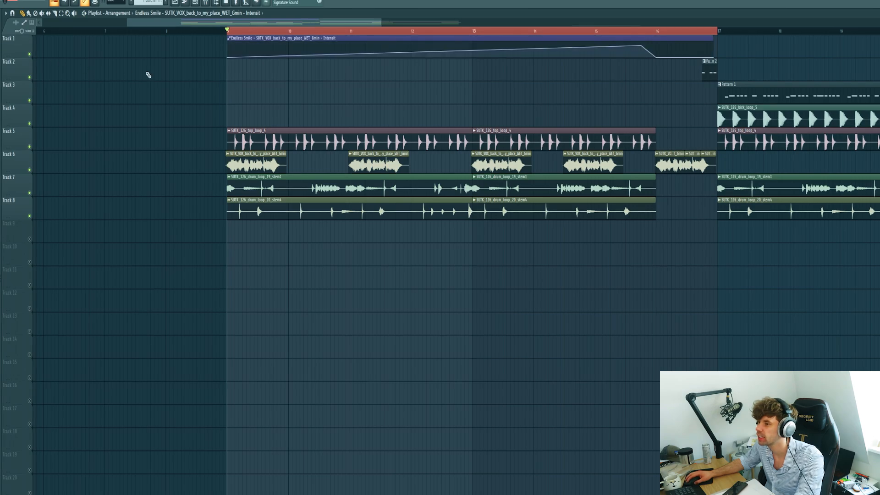
Step: Play the build-up and lower the vocal's mixer fader to sit under the loops
key("space")
key("F9")
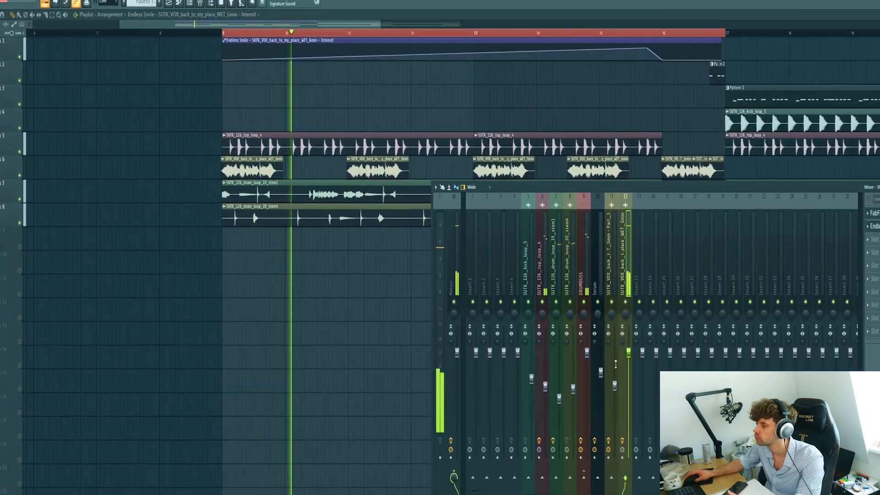
left_click_drag(628, 350, 637, 375)
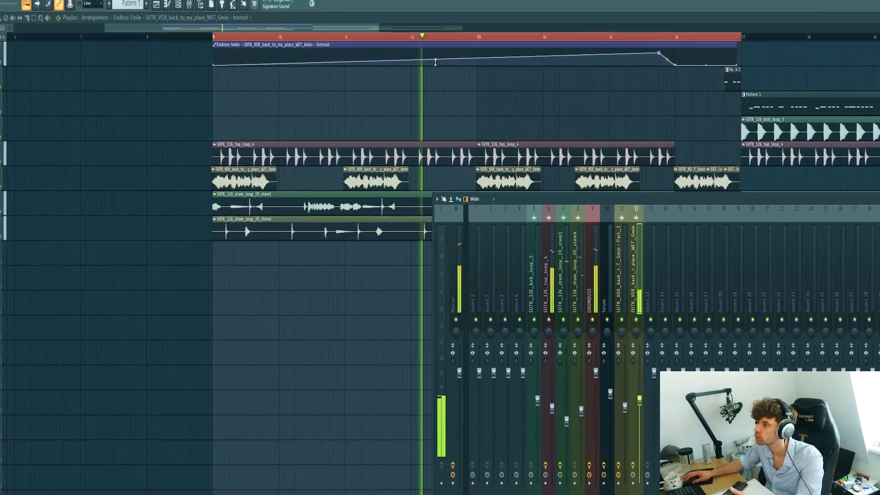
key("F9")
left_click(186, 7)
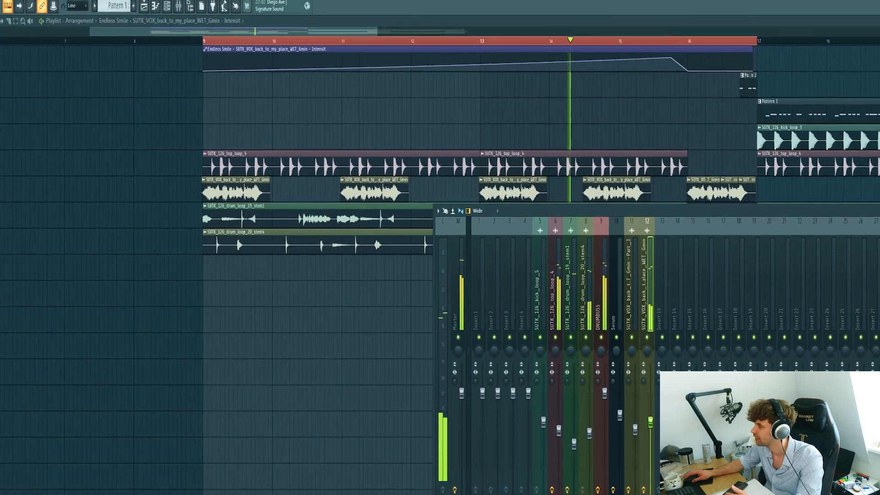
left_click(878, 270)
left_click(726, 212)
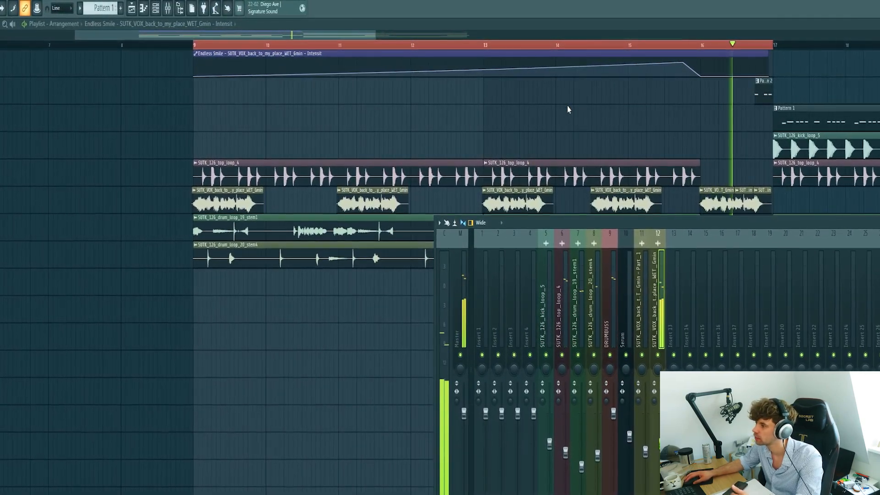
key("space")
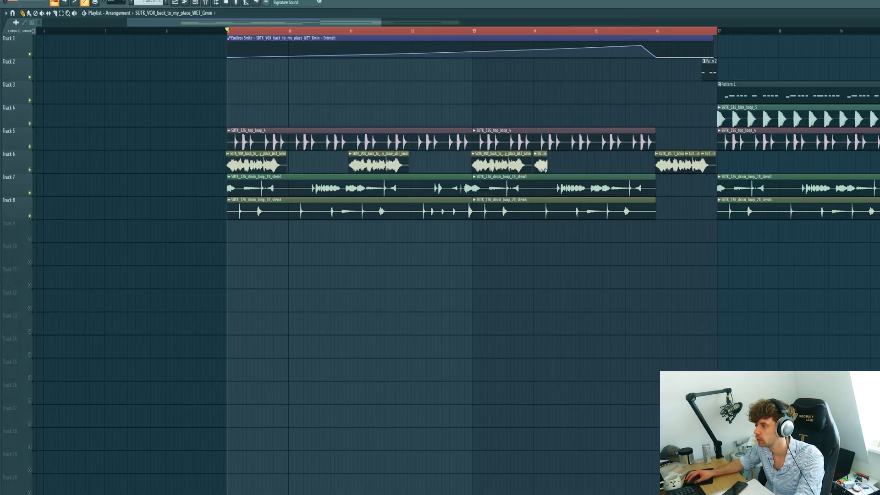
Step: Play the vocal phrase from the third beat of bar 13 and slice it at that beat
left_click(334, 30)
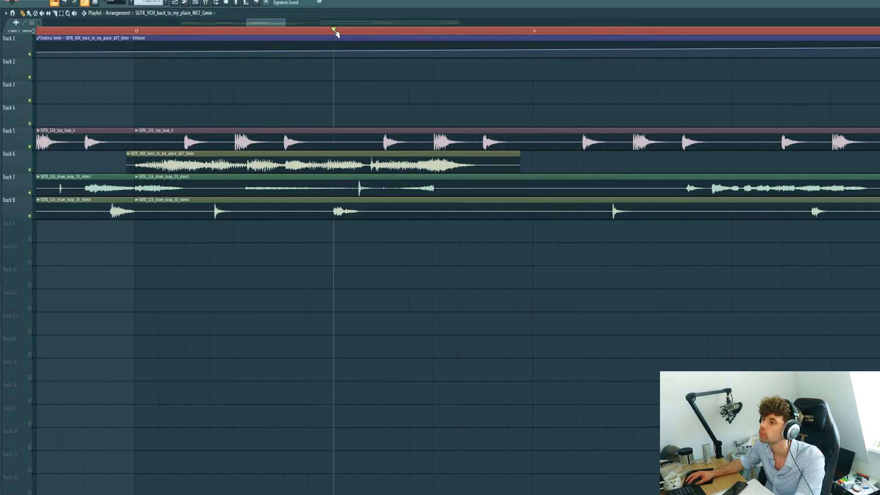
key("space")
key("space")
key("space")
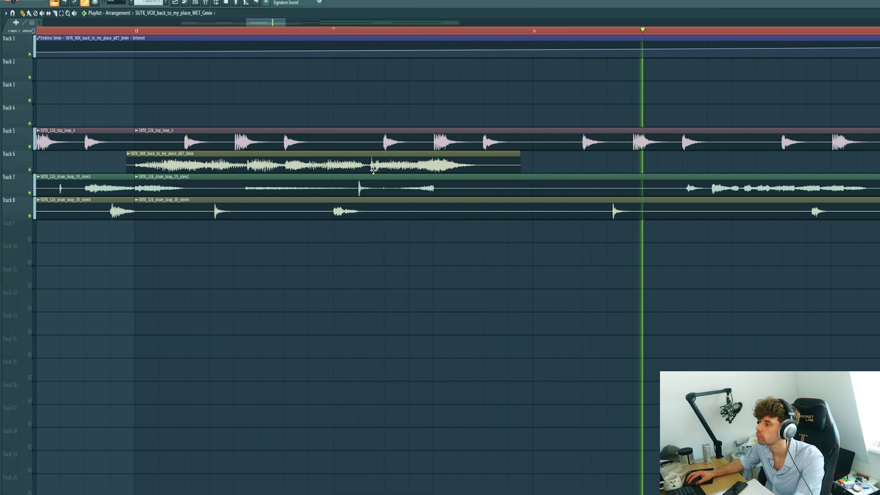
scroll(467, 174, "down", 5)
key("space")
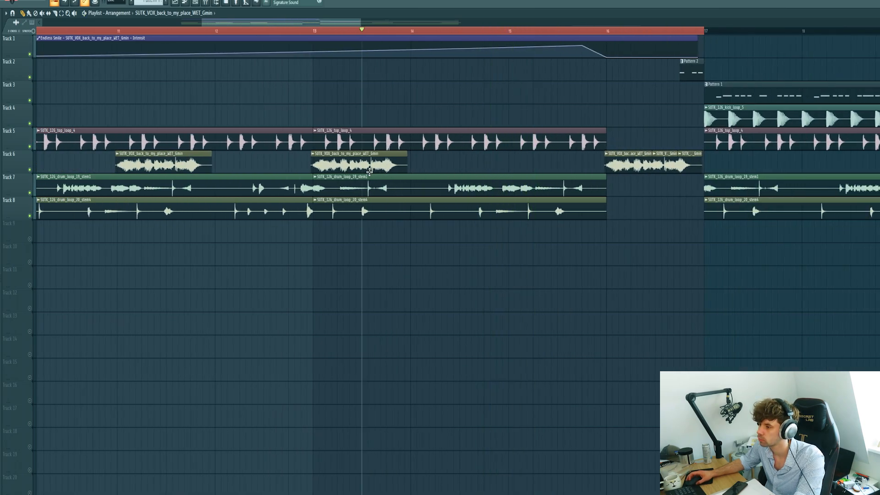
scroll(376, 173, "up", 5)
scroll(336, 155, "down", 2)
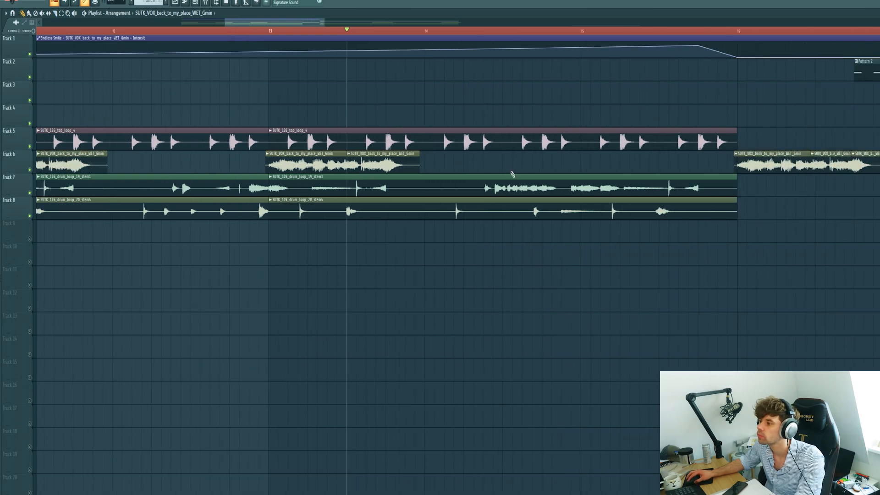
Step: Place copies of the sliced vocal's second half on the third beats of bars 14 and 15 during playback
key("space")
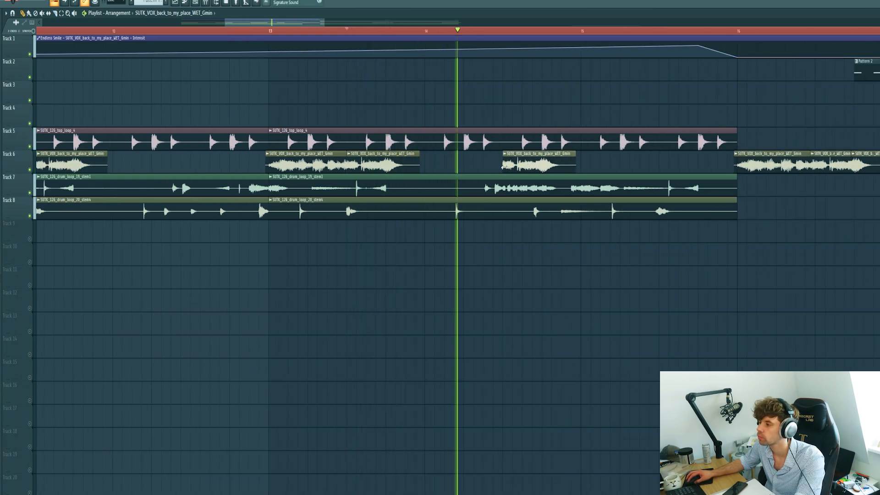
mouse_move(503, 166)
left_mouse_down()
mouse_move(494, 167)
mouse_move(503, 170)
left_mouse_up()
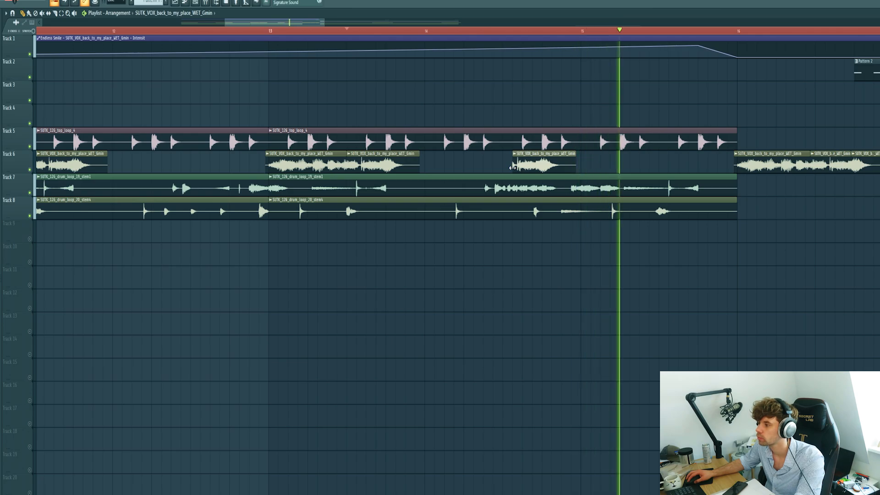
scroll(474, 166, "down", 2)
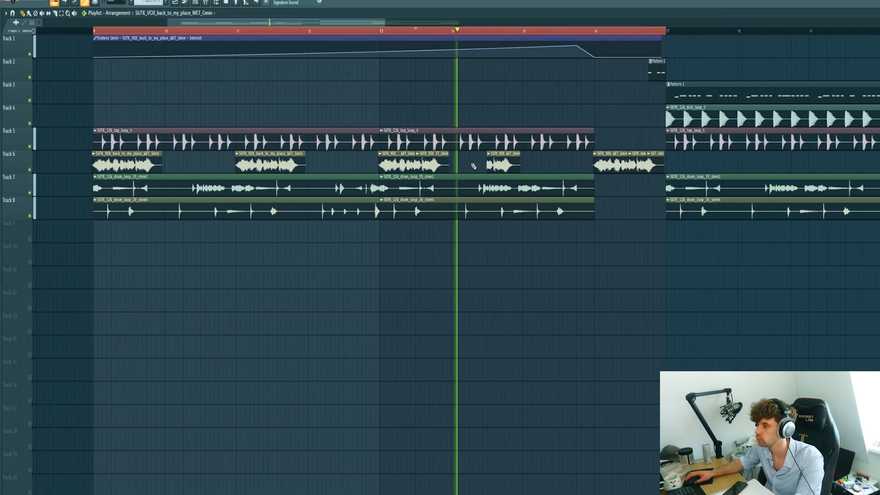
scroll(519, 171, "up", 1)
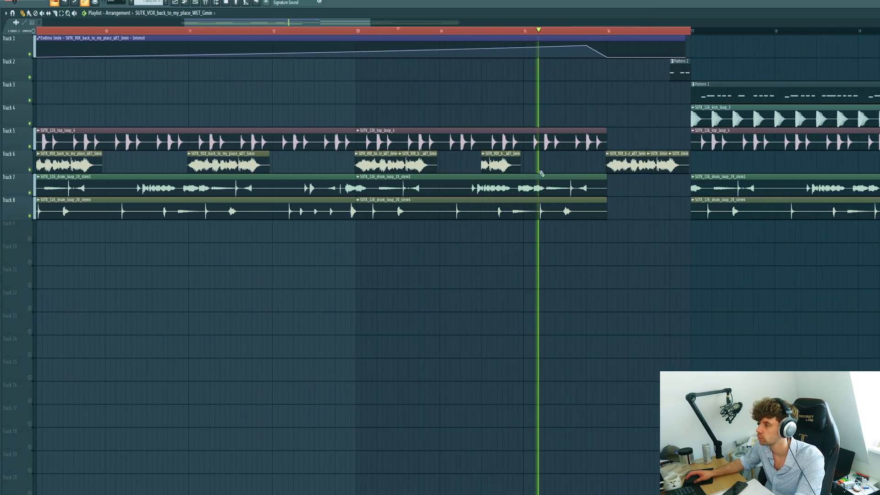
left_click(569, 166)
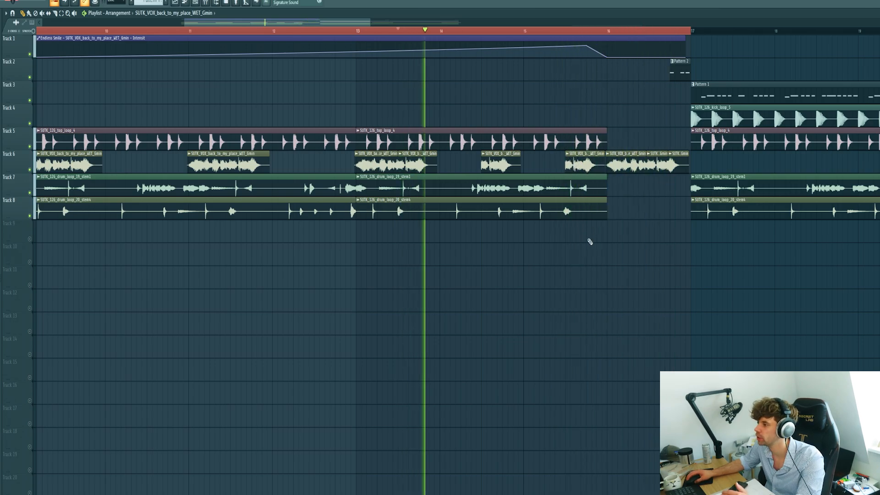
scroll(582, 254, "down", 2)
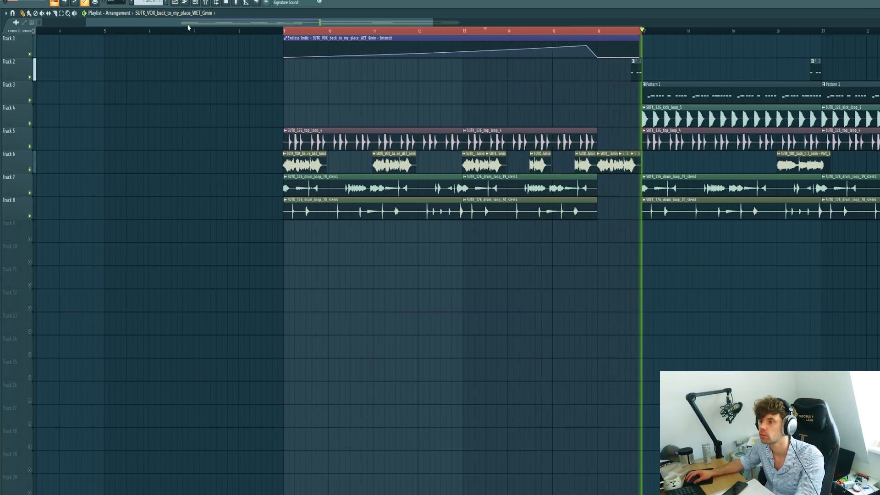
Step: Place EN CROWD AMBIENCE 126BPM on Track 10 and repeated EN HIGH STRING 126BPM F# loops on Track 11 across bars 9–16
left_click(206, 3)
scroll(65, 288, "up", 7)
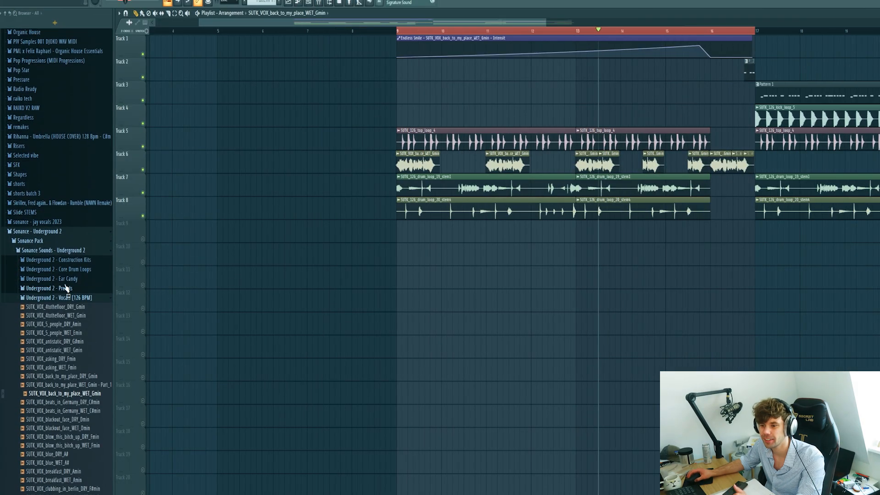
scroll(69, 277, "up", 10)
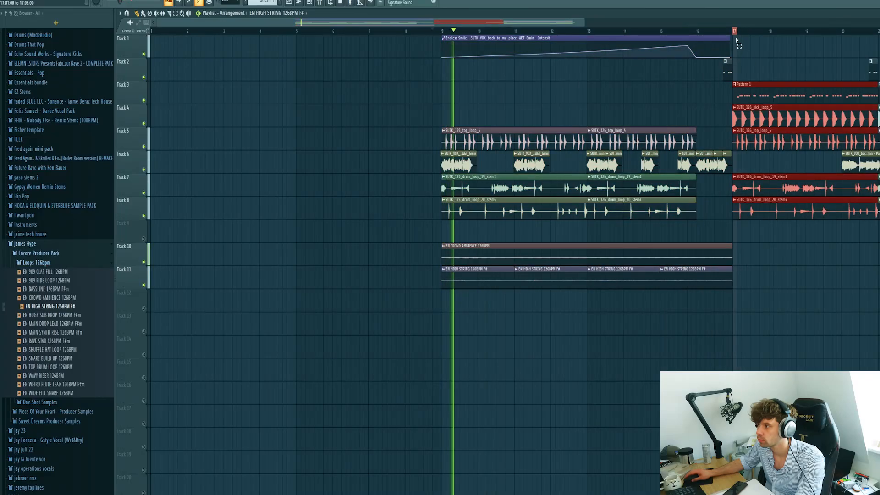
scroll(681, 89, "down", 3)
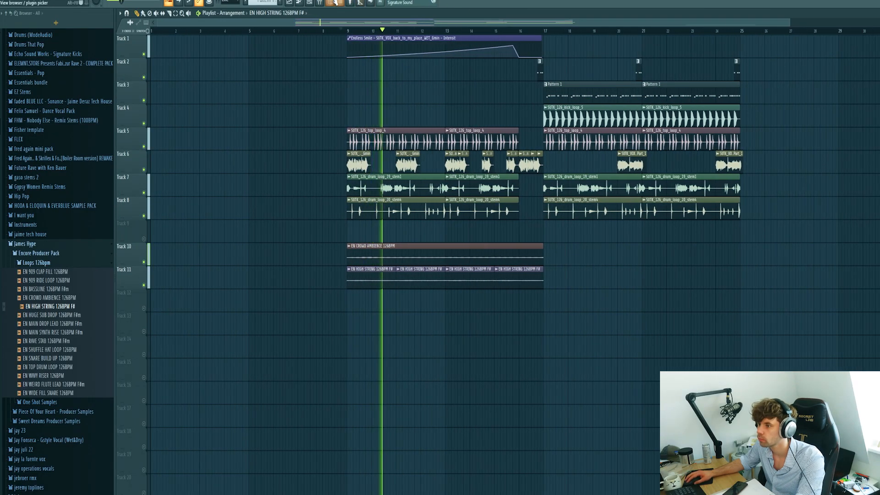
Step: Lower the vocal's mixer fader during playback, add FabFilter Pro-R to its track and set the reverb mix to about 14%
left_click(320, 3)
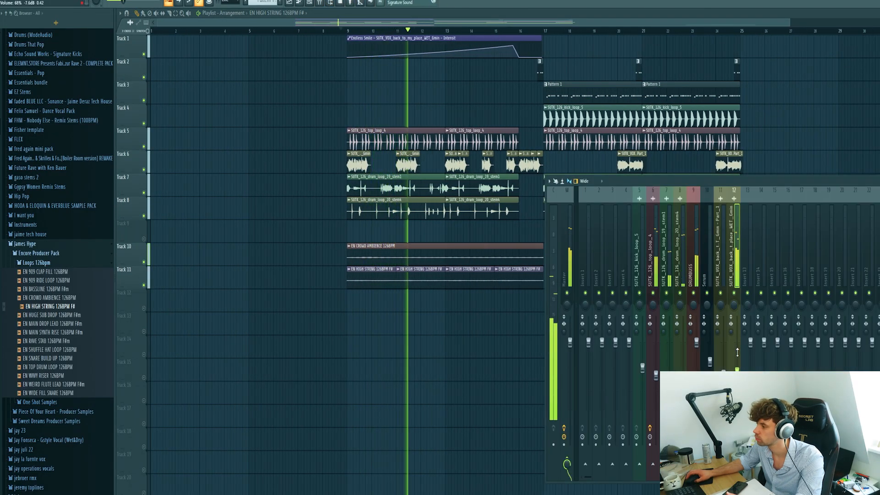
left_click_drag(737, 342, 738, 352)
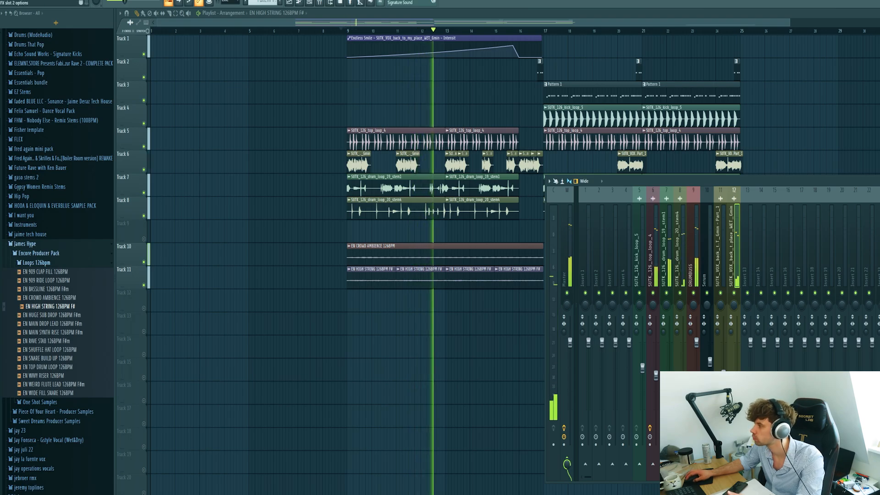
left_click(878, 225)
left_click(828, 84)
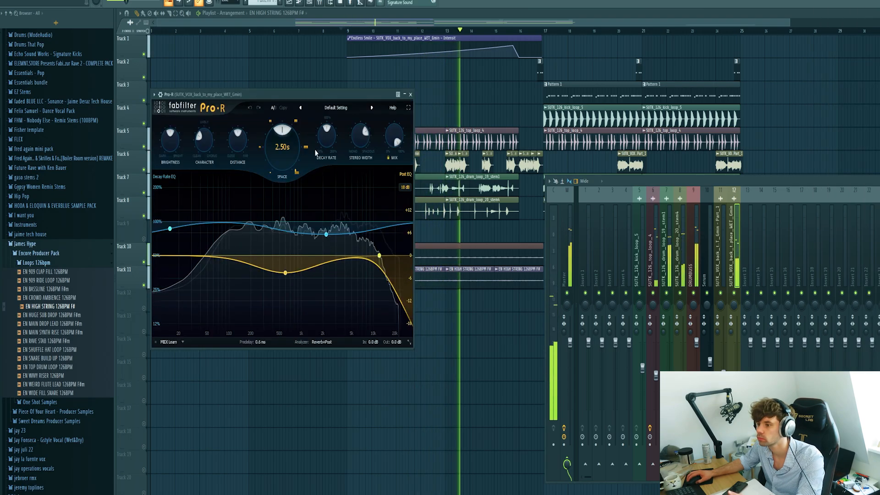
left_click_drag(390, 131, 393, 137)
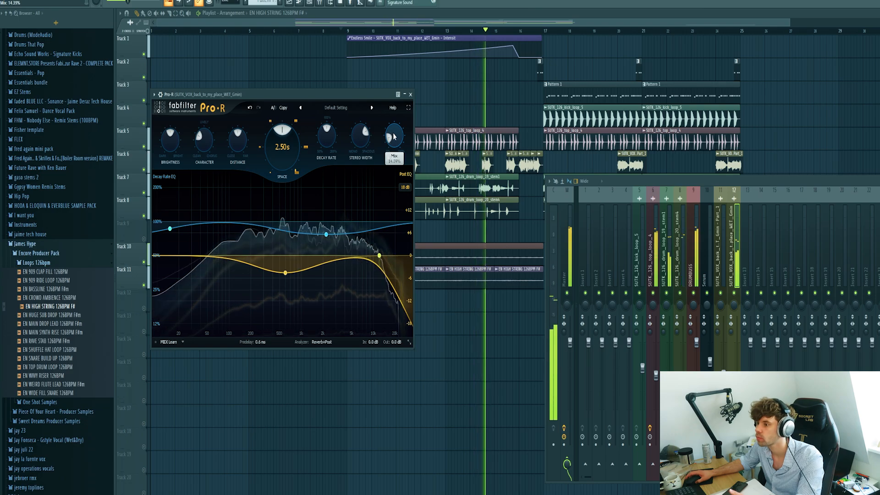
Step: Add H-Delay Stereo to the vocal's mixer track, raise its high-pass filter and set the dry/wet mix to 6
left_click(878, 232)
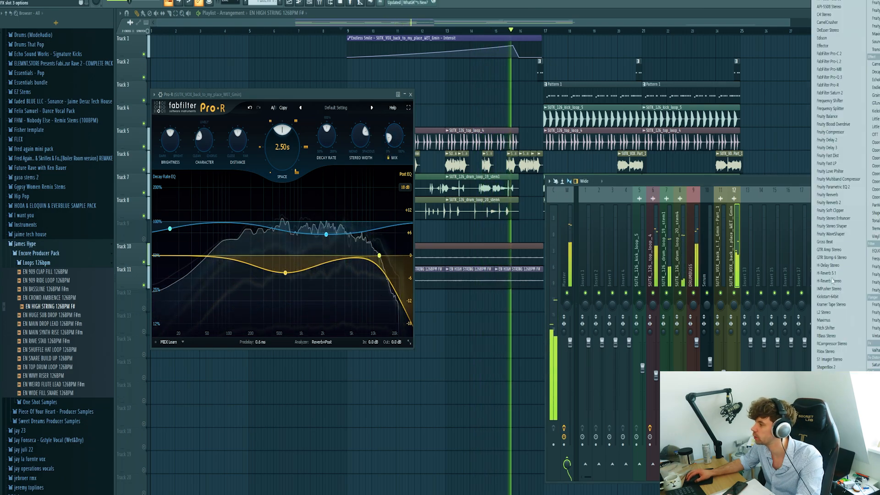
left_click(828, 265)
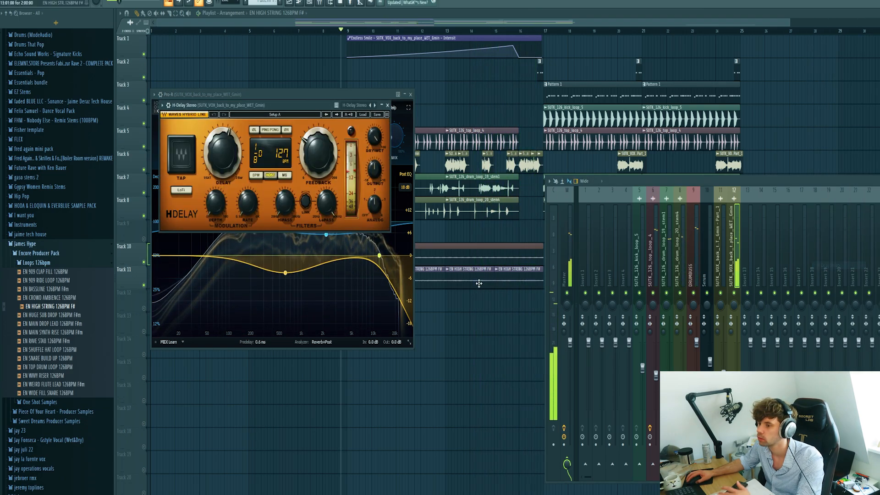
left_click_drag(285, 202, 286, 186)
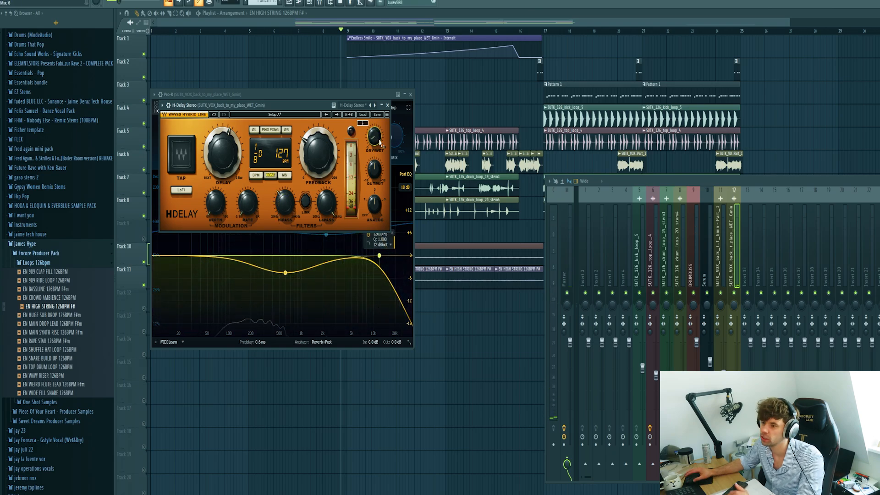
Step: Duplicate the drop clips of bars 17–24 on Tracks 2–8 into bars 25–32 and select that new time range
key("F12")
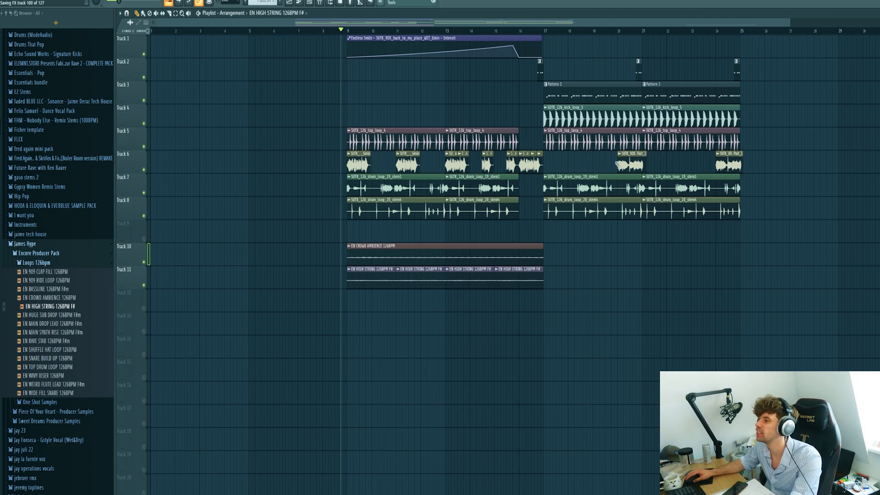
left_click_drag(799, 244, 550, 58)
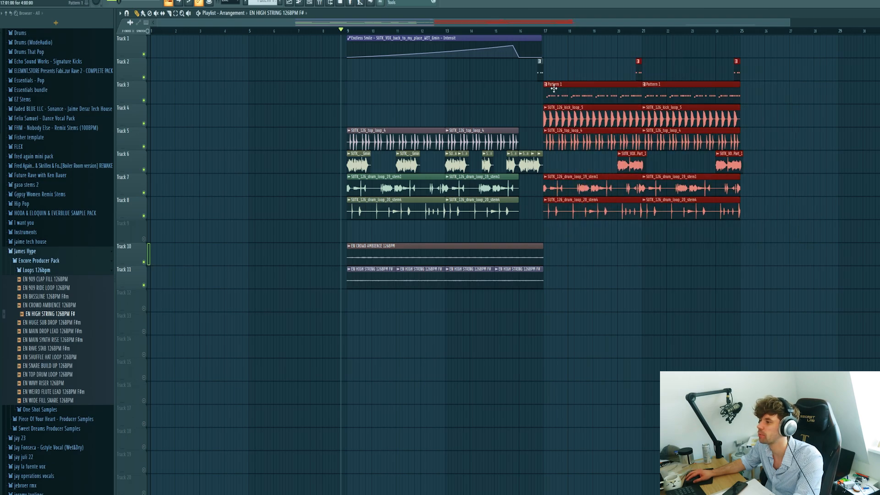
key("ctrl+b")
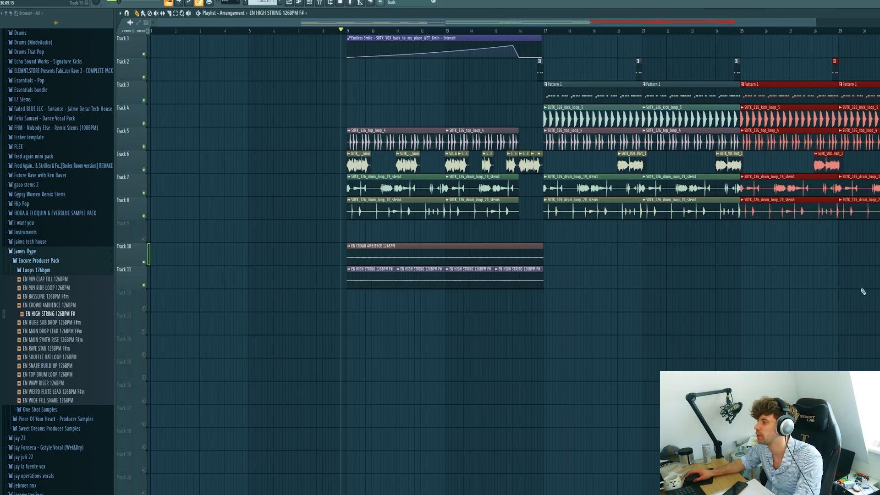
key("ctrl+d")
left_click_drag(743, 31, 879, 31)
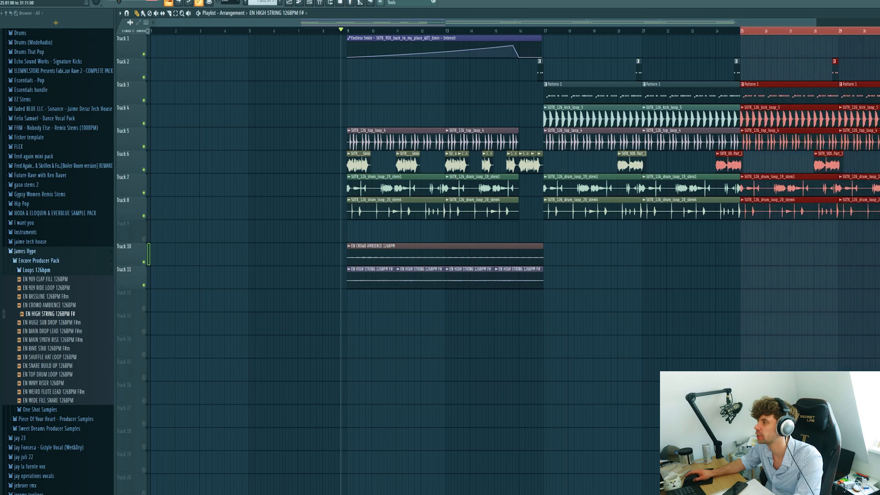
key("ctrl+d")
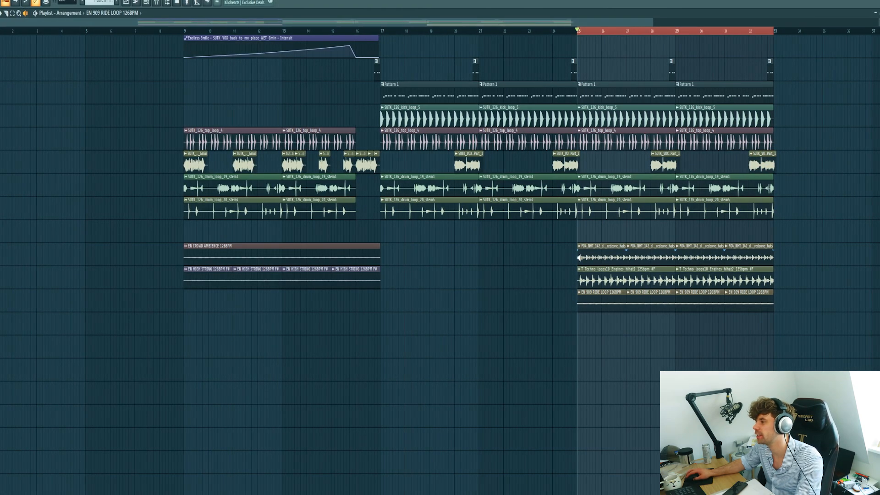
Step: Audition the techno hi-hat and EN 909 RIDE LOOP clips from bar 25 in solo, plus the Crash - 3 slices leading into it
left_click(579, 272)
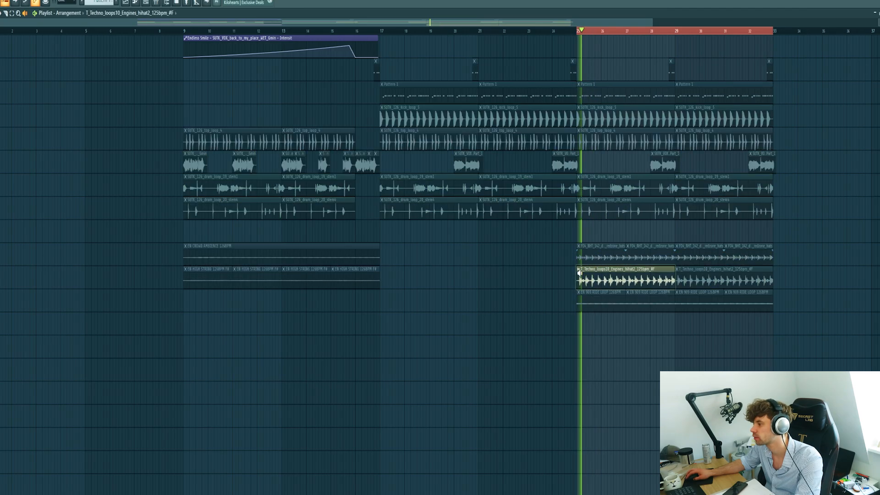
left_click(581, 297)
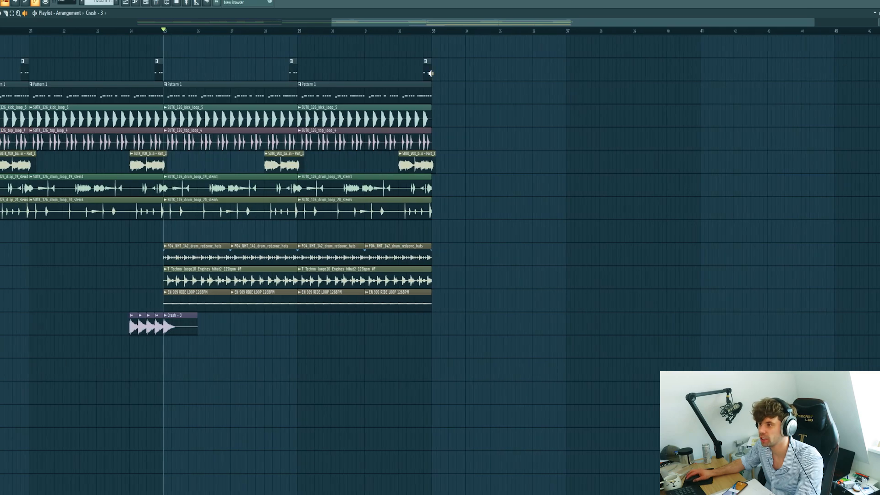
left_click_drag(418, 22, 339, 230)
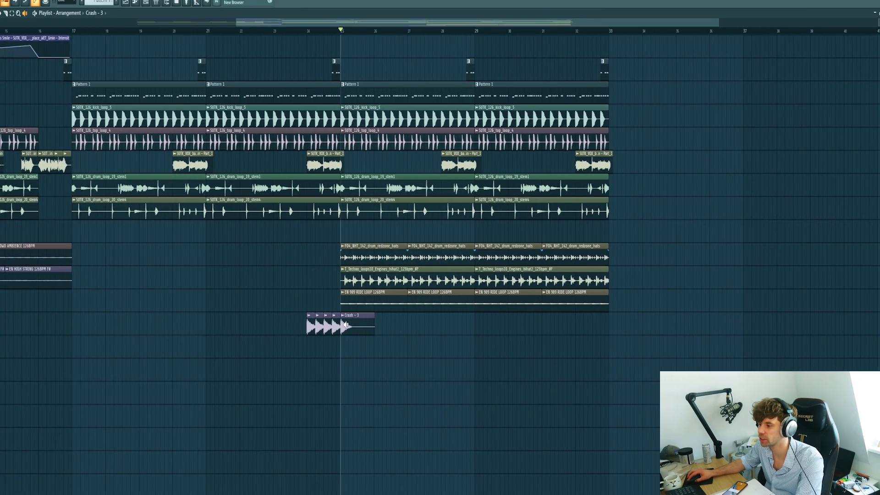
left_click(346, 325)
left_click(313, 323)
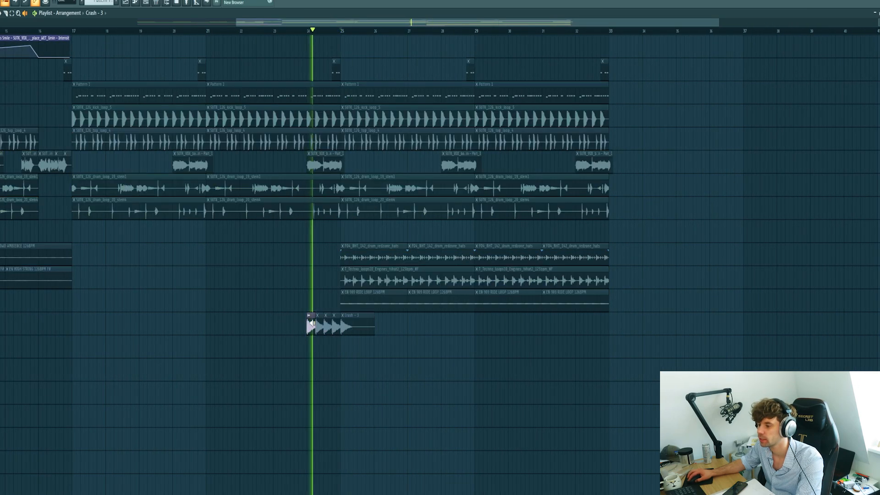
scroll(203, 308, "down", 4)
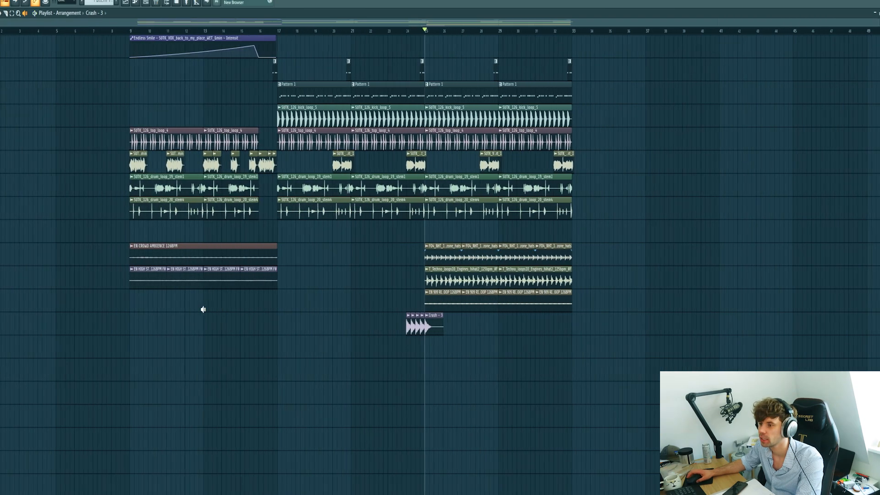